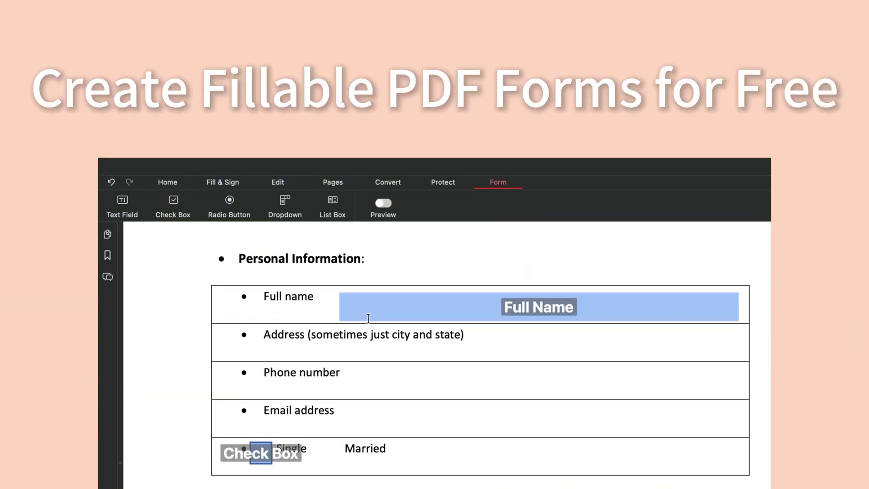
Step: Place two radio buttons in the Single/Married row, one before and one after Married
click(230, 200)
click(325, 451)
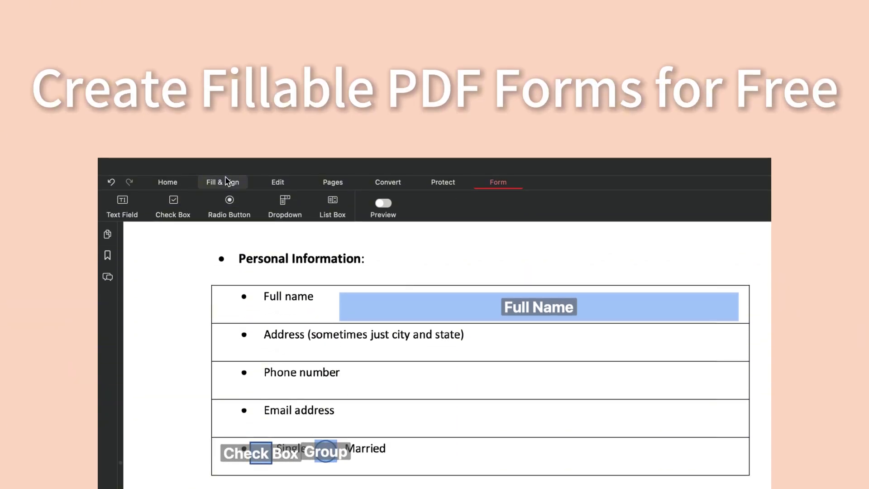
click(230, 199)
click(392, 448)
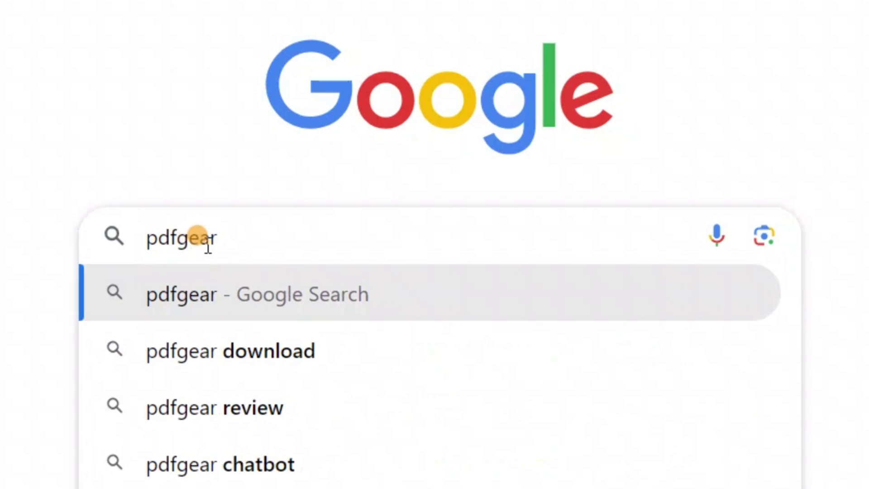
Step: Search Google for 'pdfgear' and open the pdfgear.com homepage
click(221, 308)
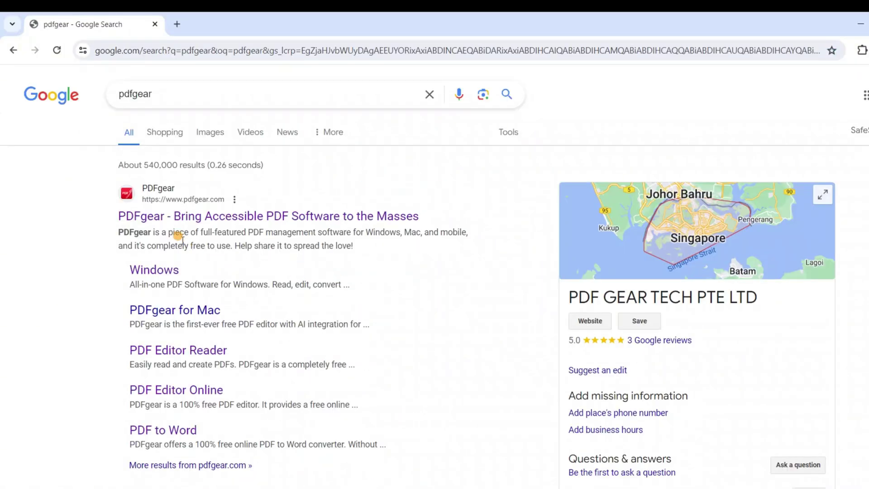
click(149, 221)
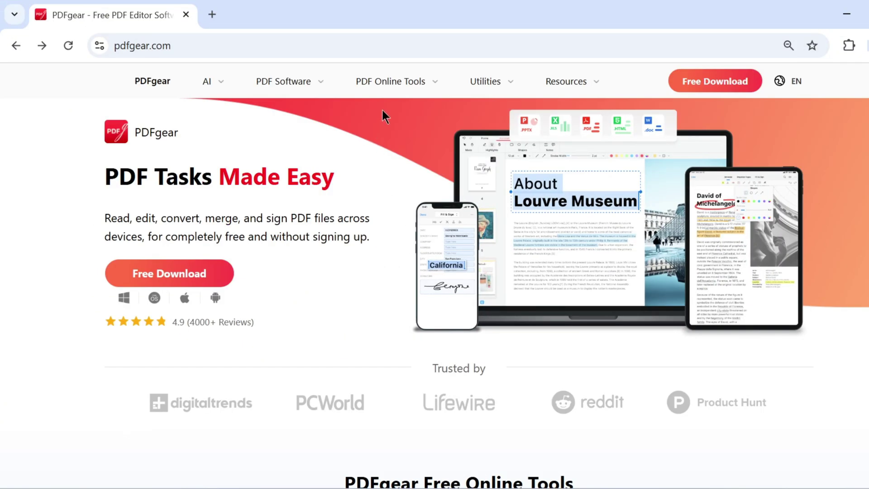
mouse_move(376, 87)
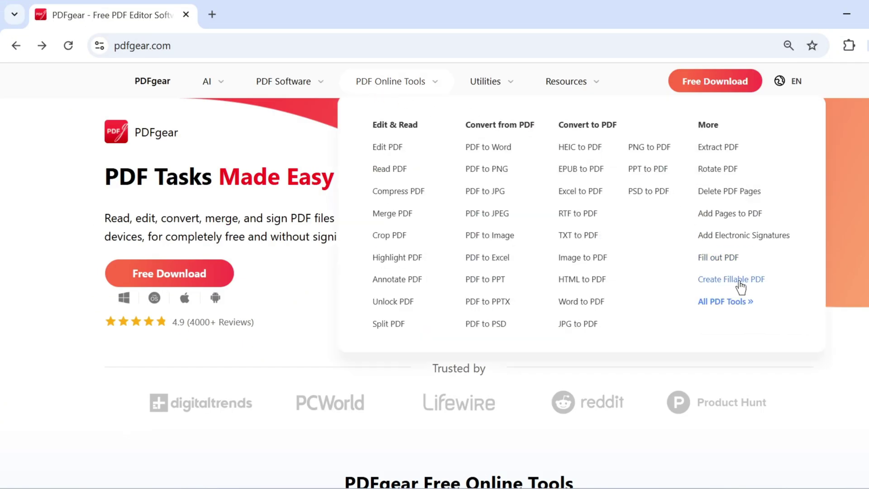
Step: Open the Create Fillable PDF tool and load the Personal Information form PDF into the editor
click(760, 282)
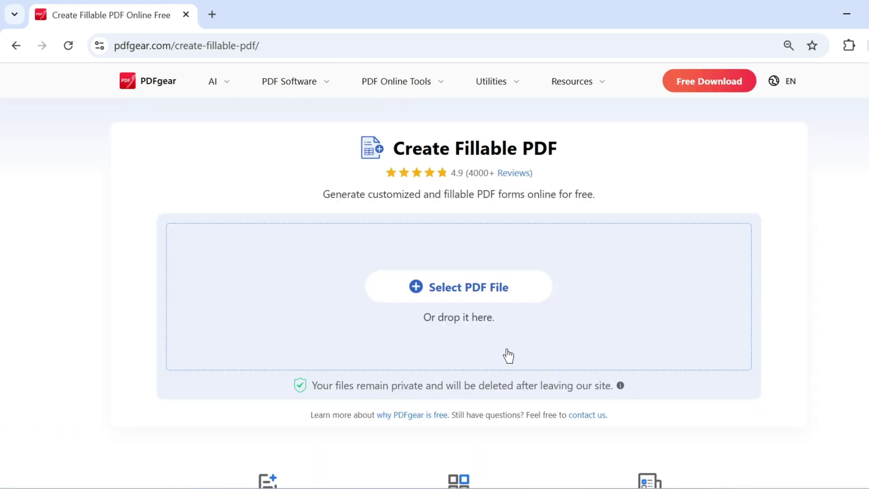
click(484, 293)
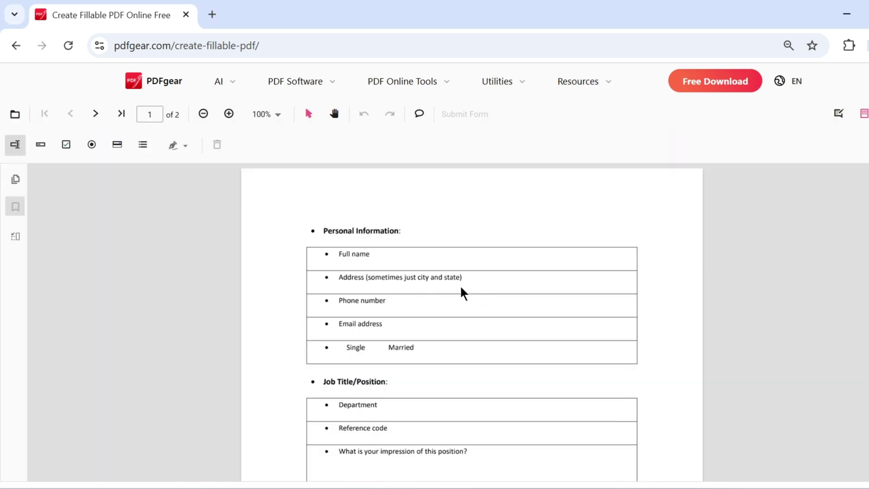
scroll(457, 283, up, 2)
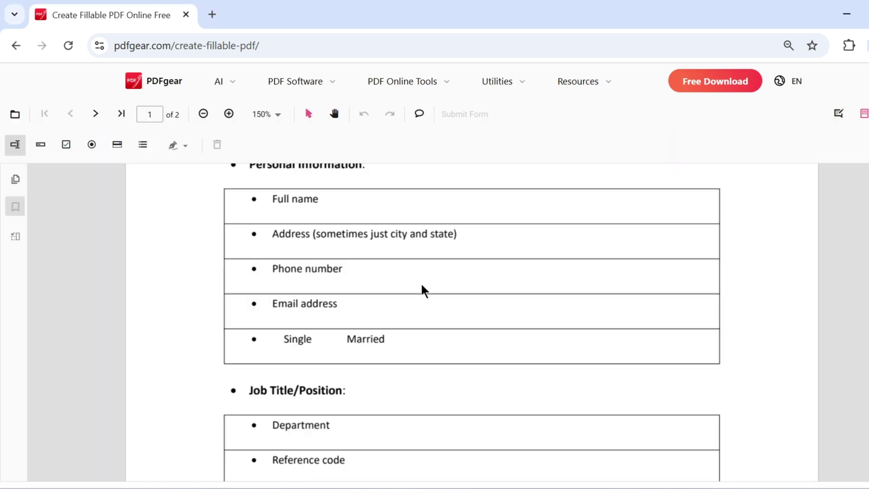
scroll(411, 283, up, 2)
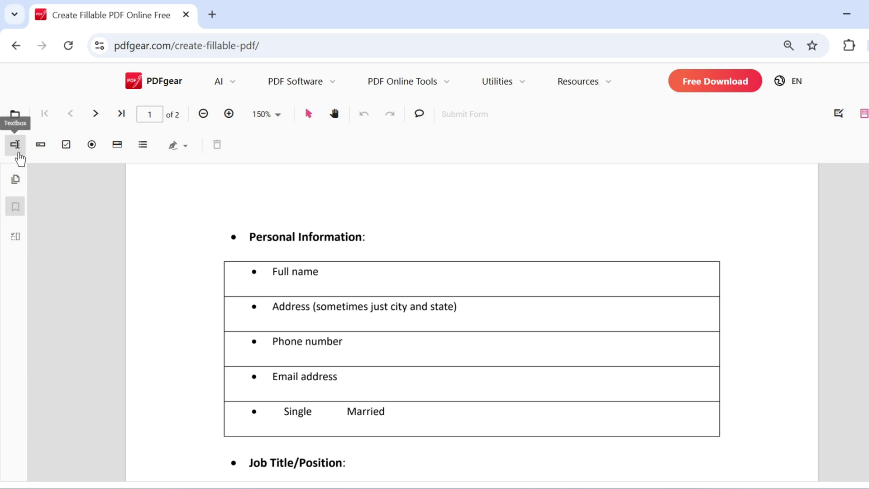
Step: Place a text field beside Full name and stretch it across the row, slightly taller
click(338, 267)
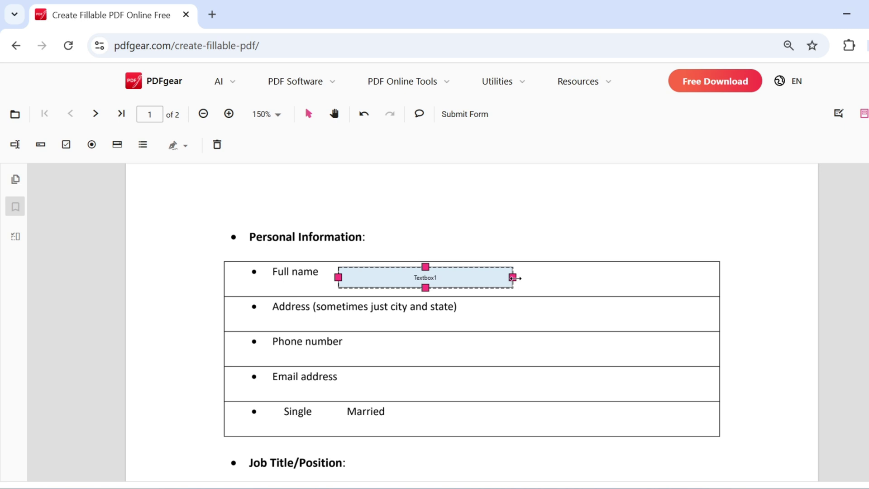
drag(514, 277, 713, 277)
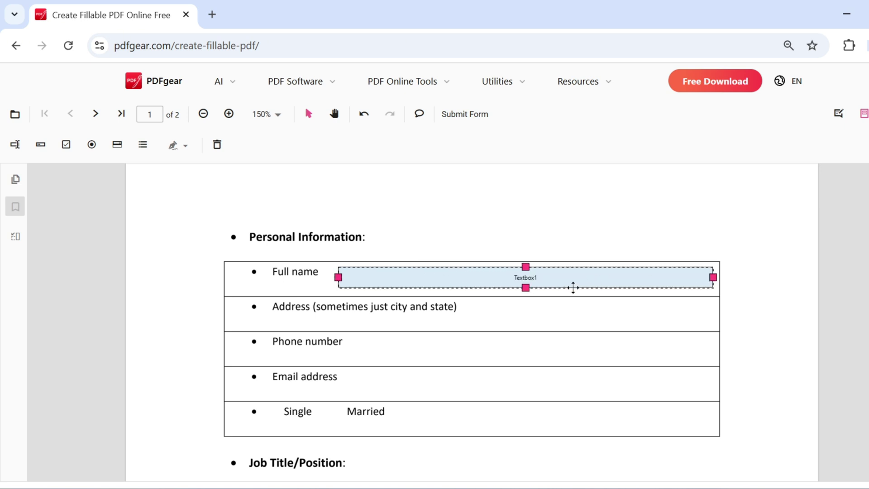
drag(525, 287, 525, 263)
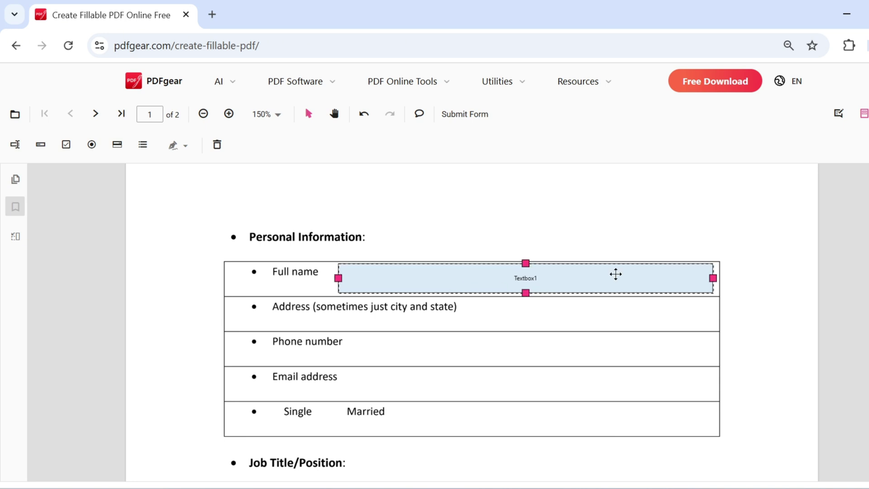
Step: Name the field 'Full Name', keep it visible, make it required and non-printing
double_click(537, 283)
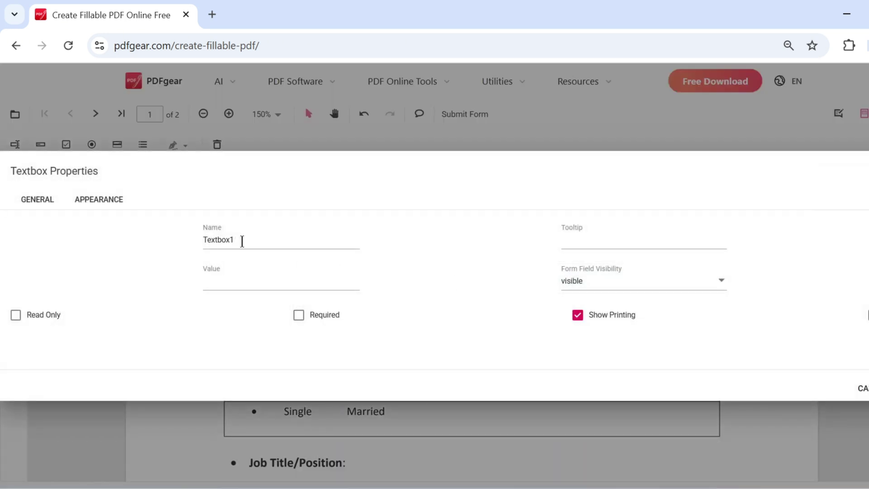
drag(242, 241, 189, 243)
key(BackSpace)
text(Full Name)
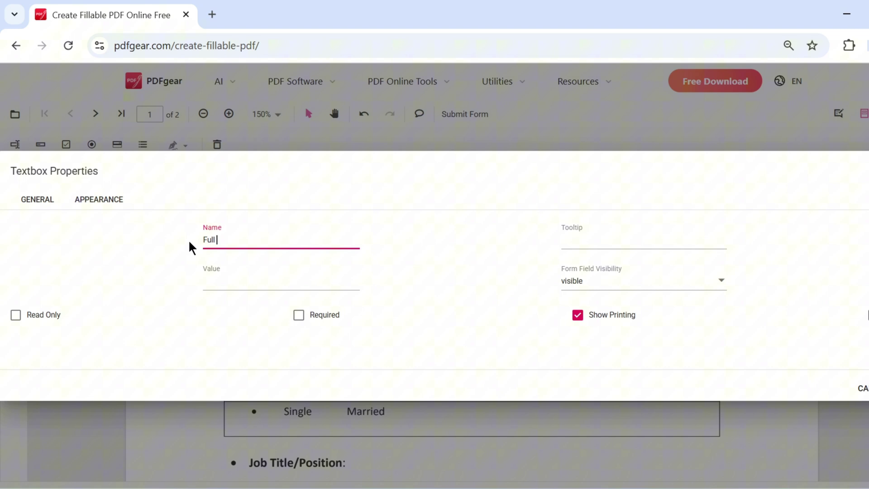
click(615, 243)
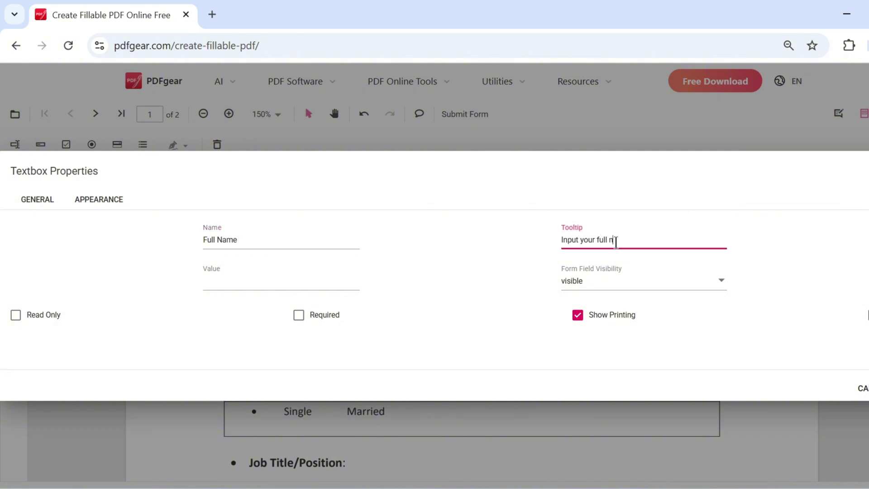
click(718, 281)
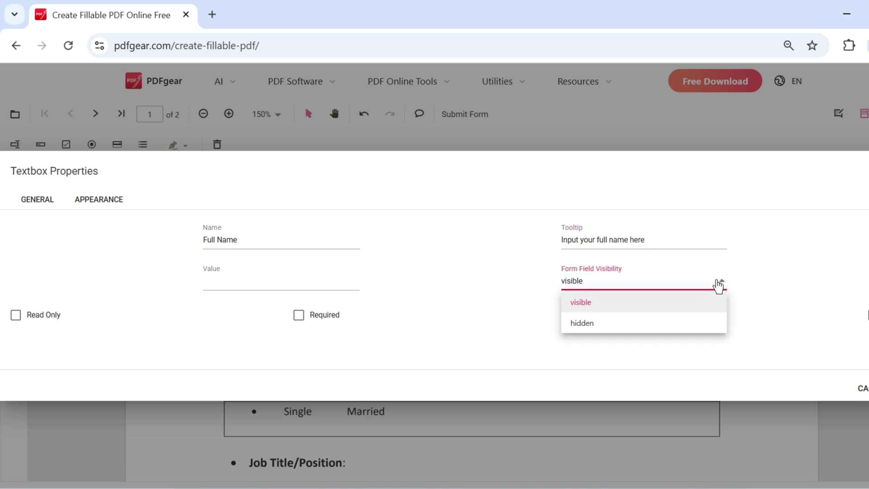
click(248, 285)
click(259, 279)
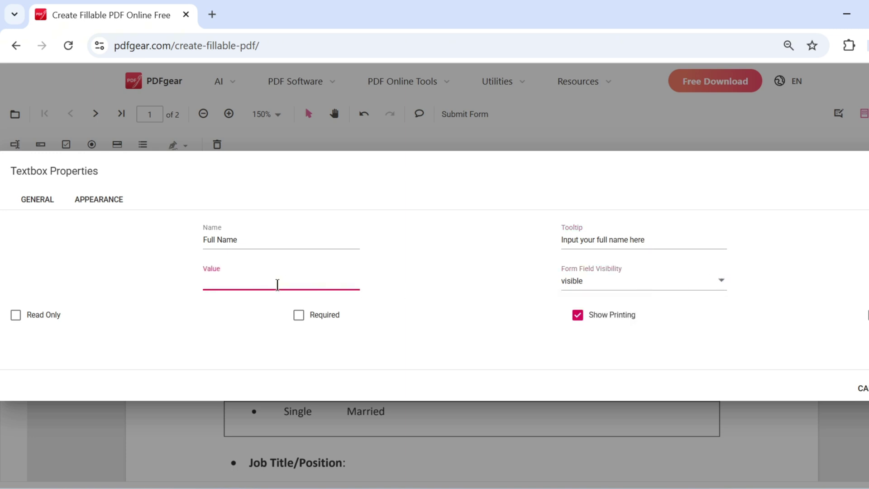
click(299, 315)
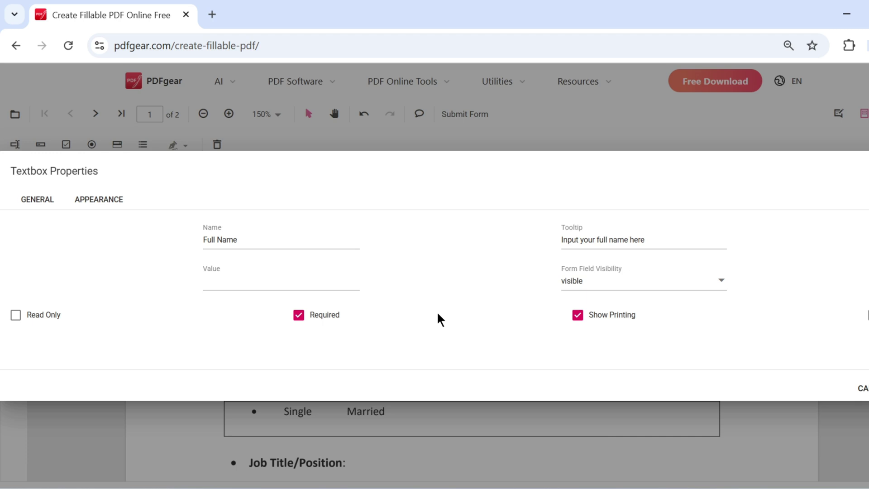
click(584, 317)
click(867, 315)
click(867, 315)
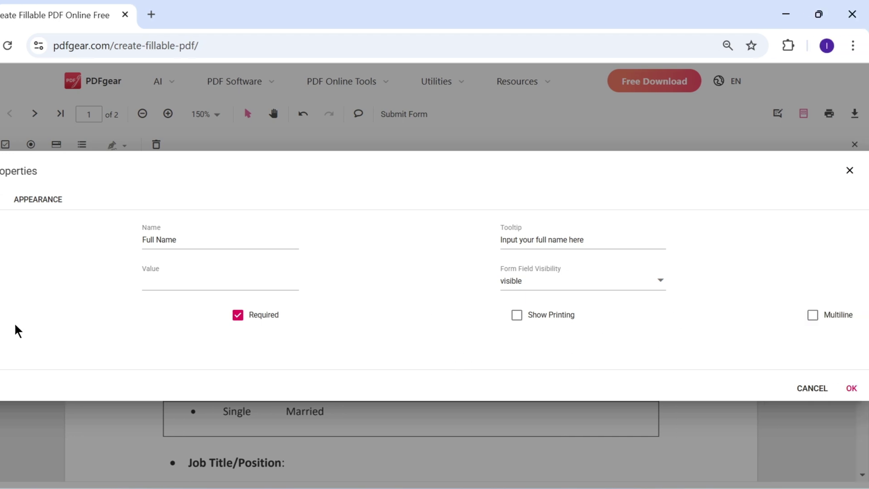
click(851, 388)
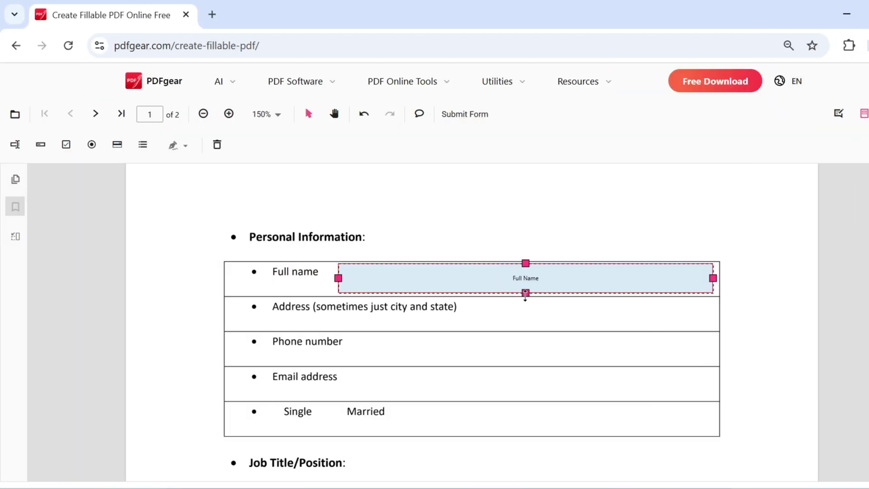
Step: Add a text field named 'Address' in the Address row
click(15, 144)
click(467, 305)
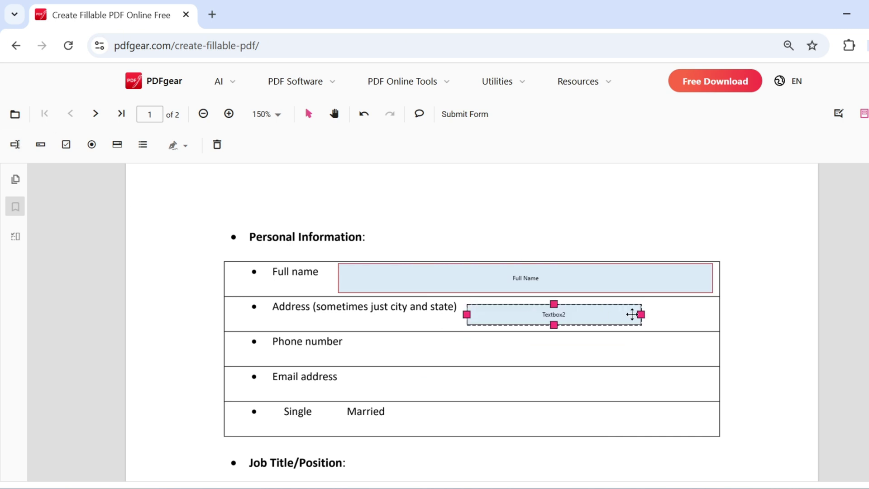
double_click(633, 322)
double_click(260, 240)
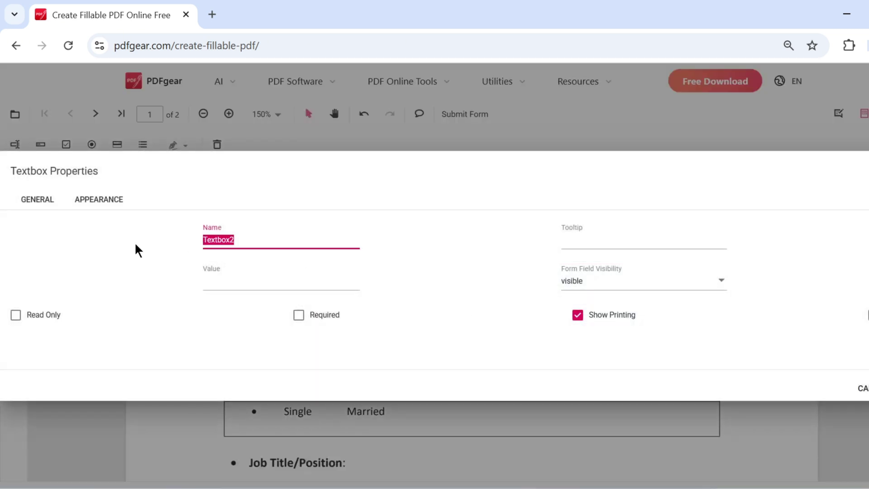
text(Address)
click(862, 382)
scroll(314, 375, down, 2)
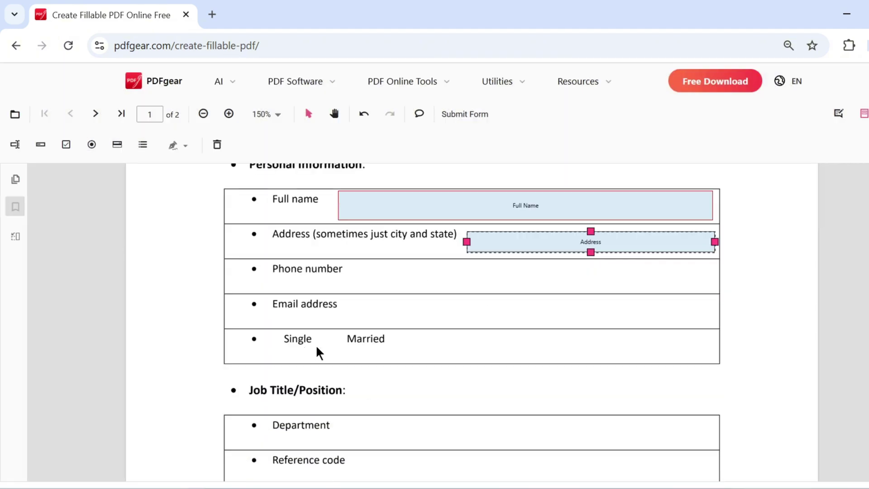
Step: Place a checkbox before Single with default properties
click(66, 144)
click(271, 339)
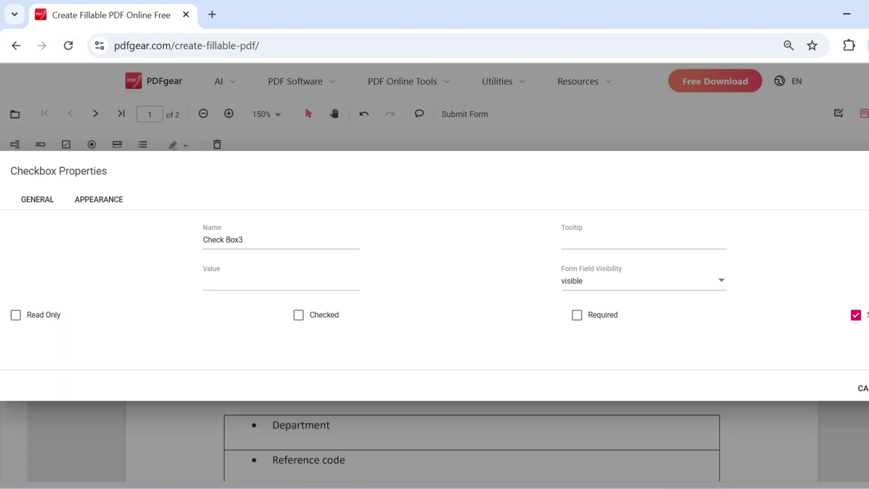
click(862, 385)
click(296, 361)
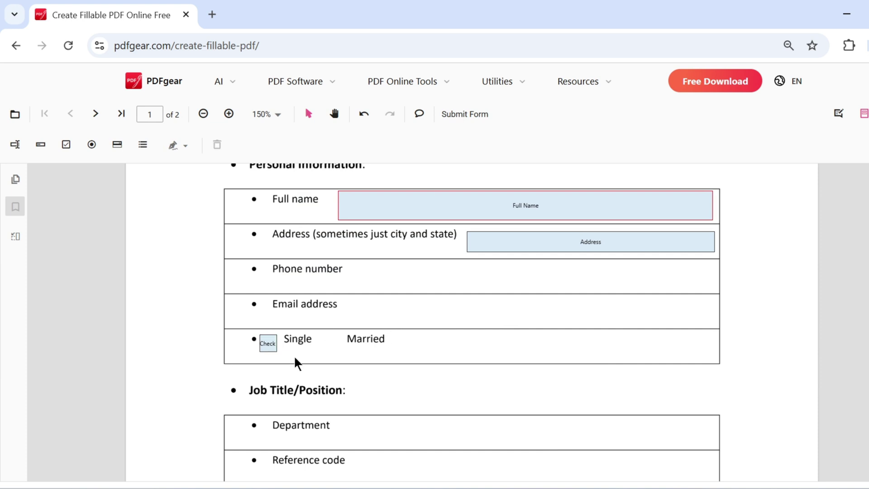
Step: Add radio buttons after Single and after Married, then check a radio button's properties unchanged
click(92, 145)
click(323, 344)
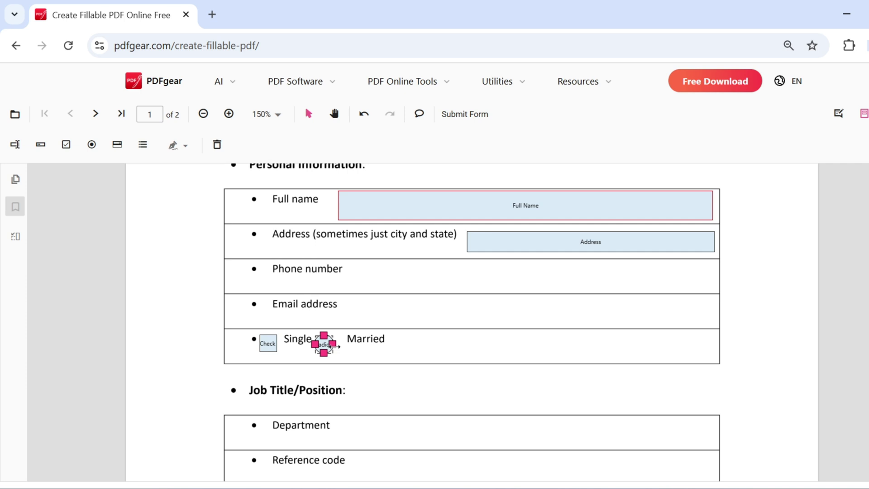
click(91, 145)
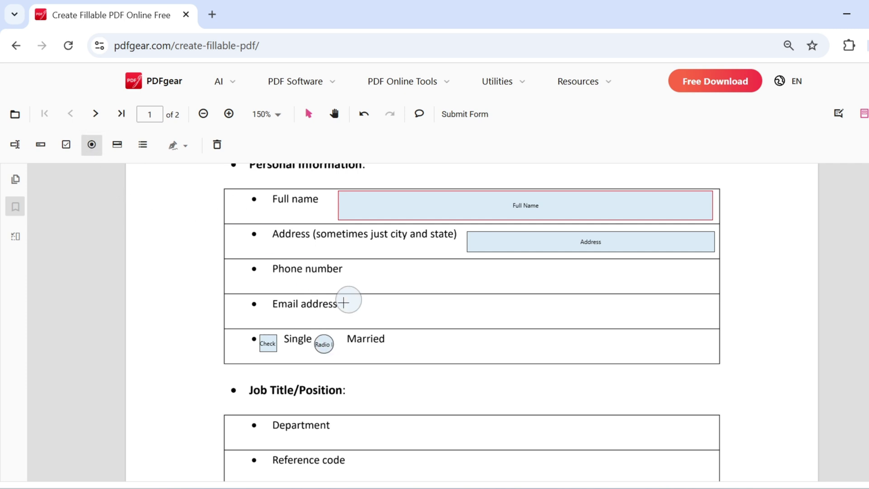
click(387, 338)
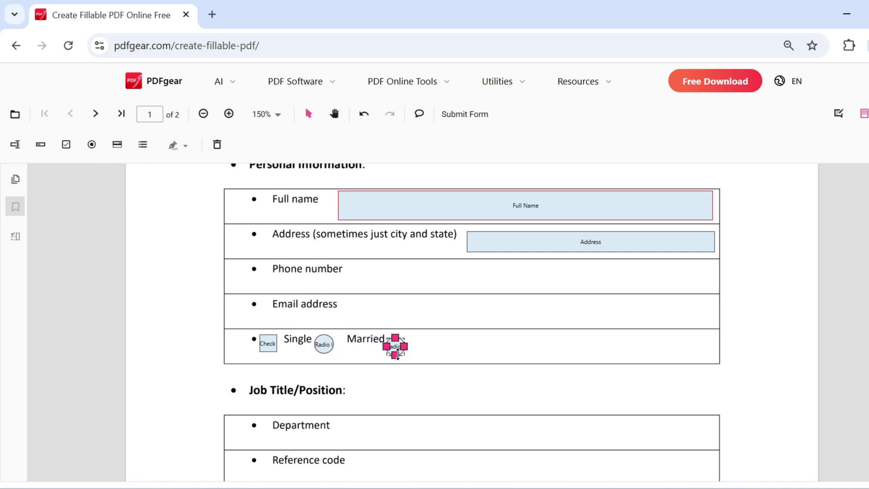
drag(398, 355, 398, 347)
click(421, 355)
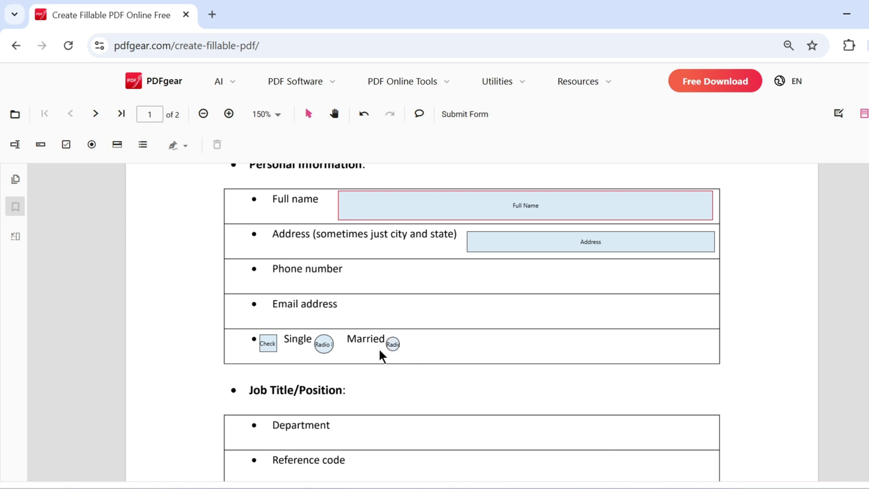
click(328, 350)
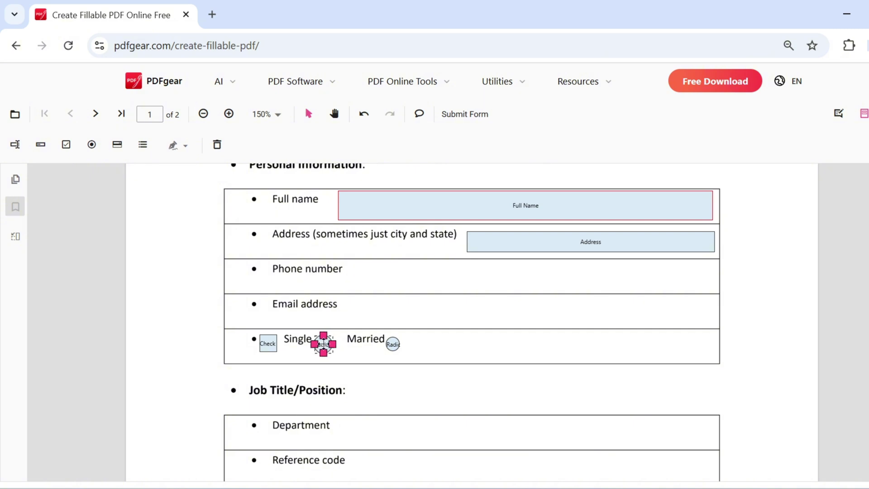
double_click(328, 346)
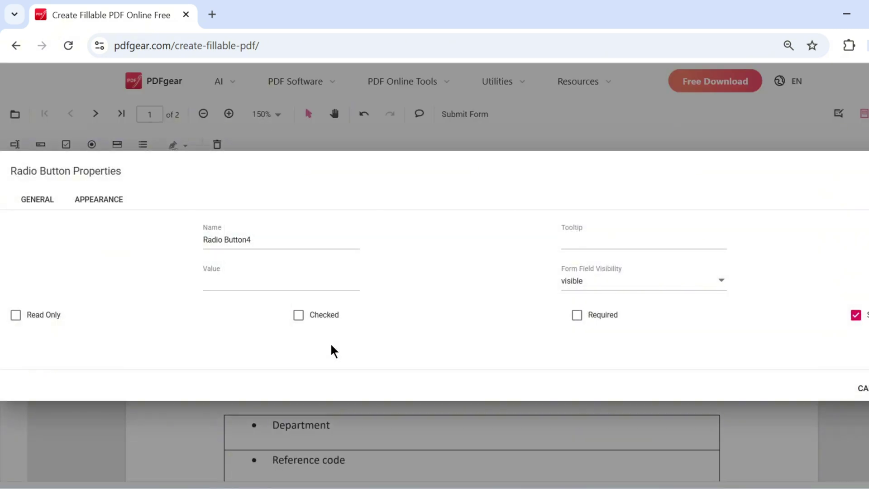
key(Escape)
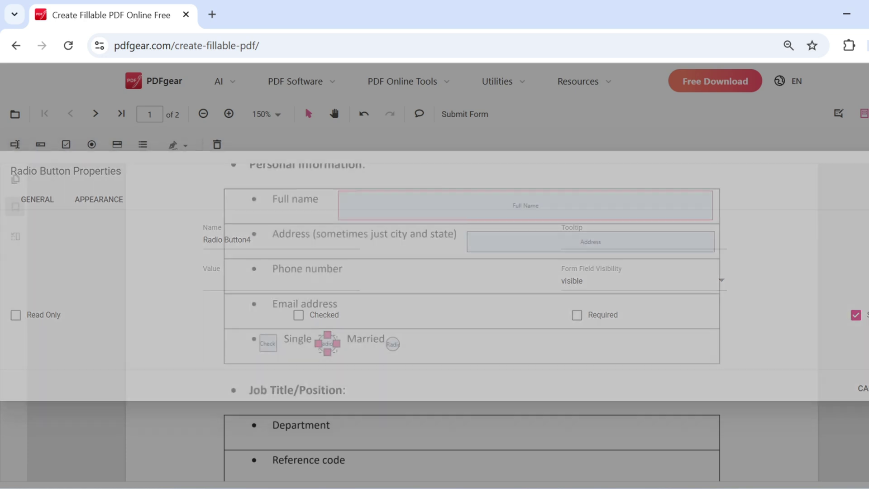
Step: Place a dropdown beside Department and name it 'Department'
scroll(345, 278, down, 3)
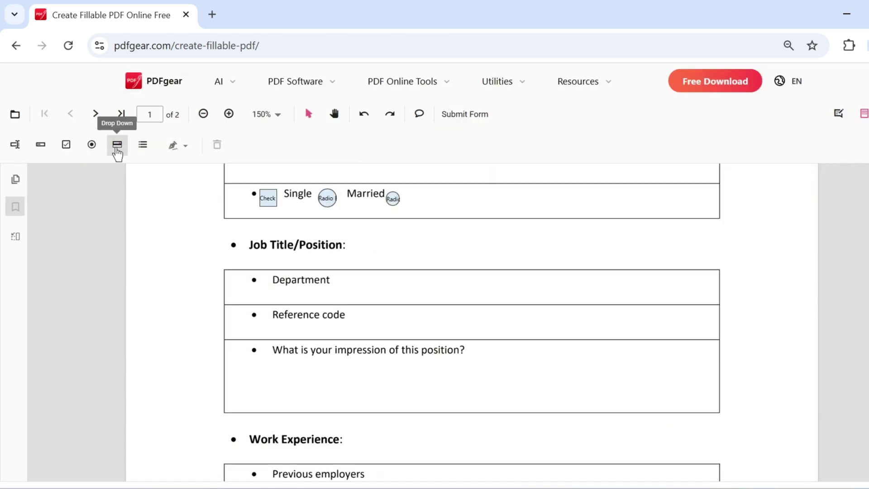
click(117, 145)
click(343, 273)
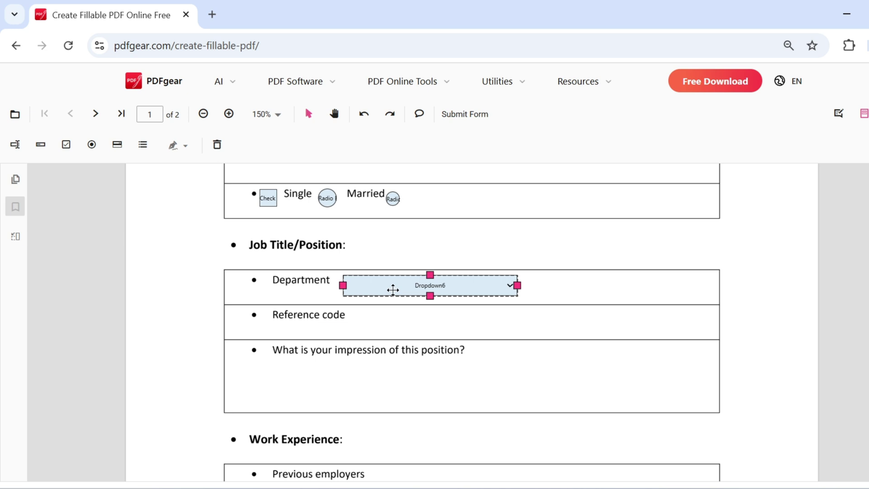
double_click(415, 288)
double_click(266, 221)
text(D)
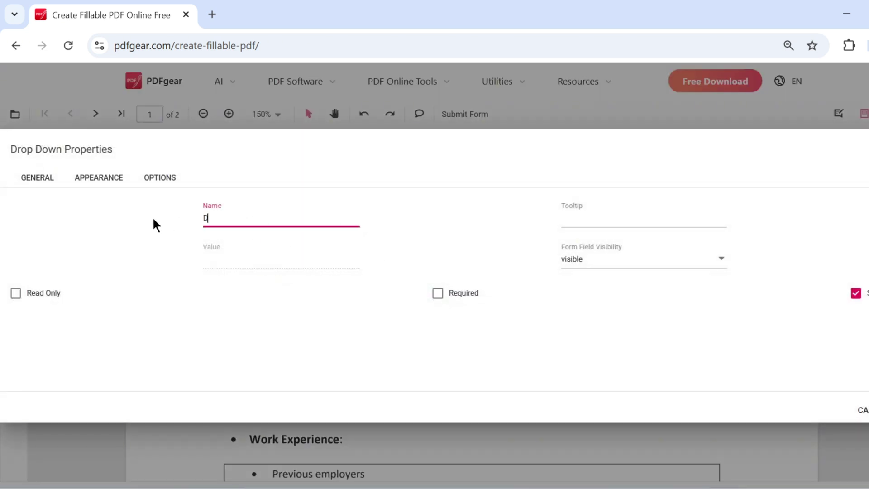
text(epartment)
Step: Set the dropdown text to Helvetica 10px, left-aligned, and toggle bold
click(92, 183)
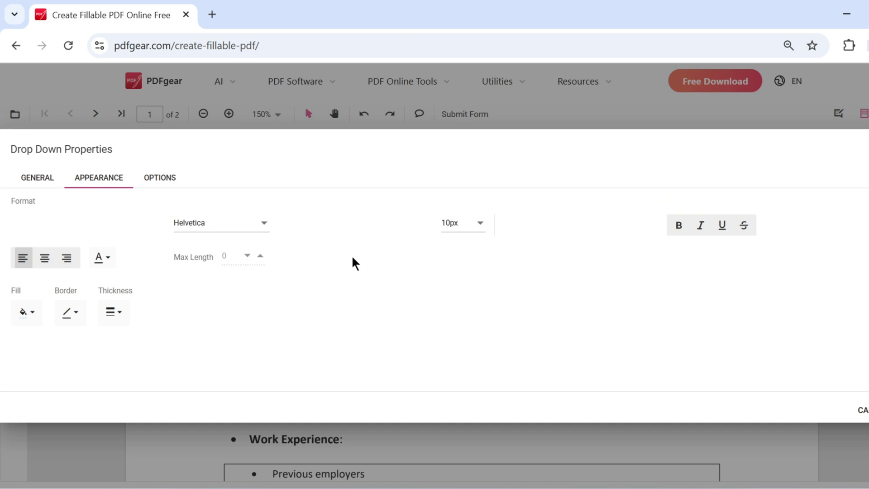
click(264, 224)
click(64, 262)
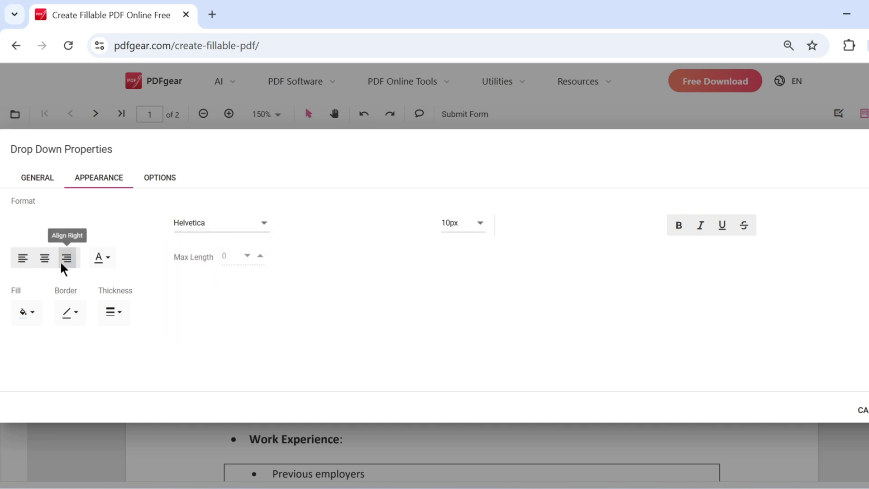
click(23, 258)
click(471, 227)
click(679, 224)
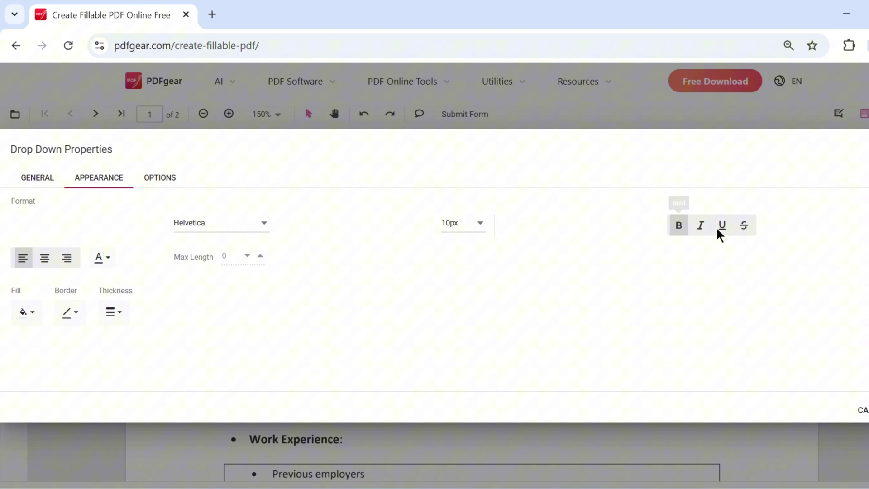
Step: Add the choices Marketing, Development and Sales to the dropdown
click(171, 181)
click(61, 219)
text(Mar)
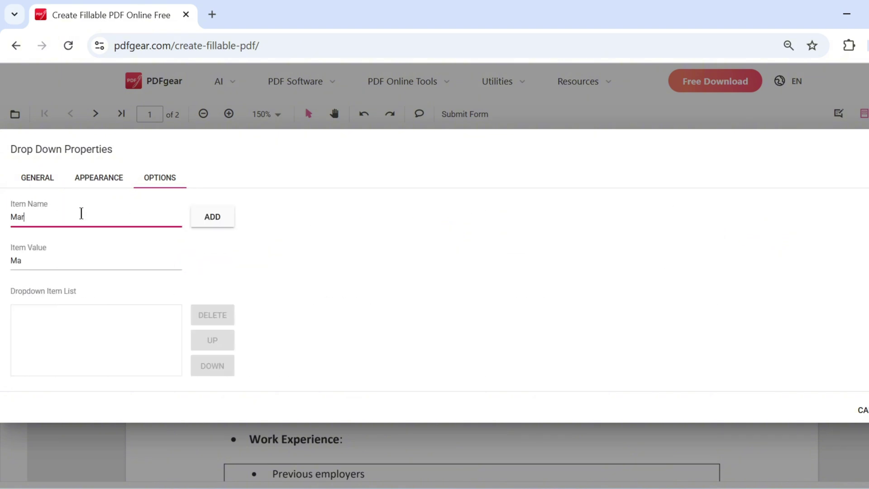
text(keting)
click(210, 220)
drag(59, 221, 1, 225)
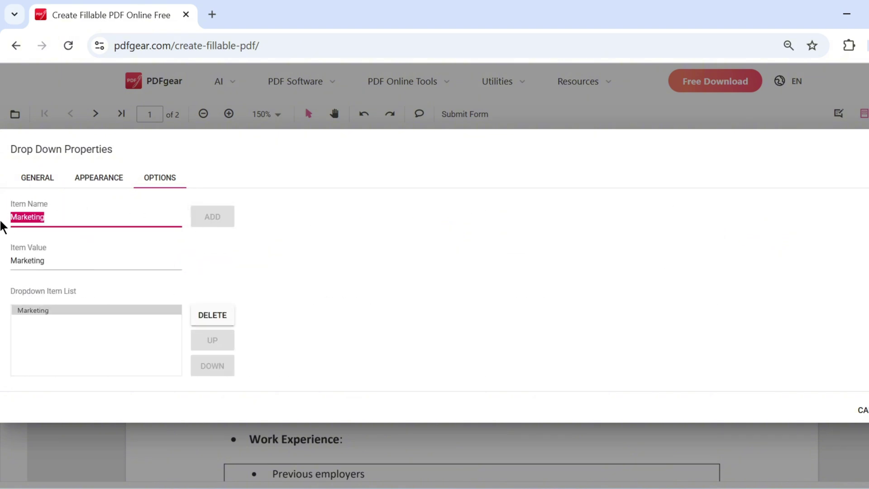
text(Development)
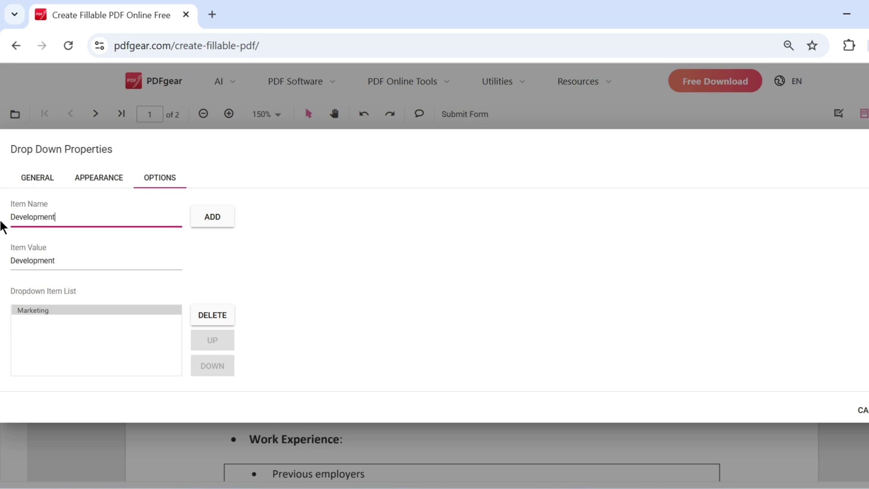
click(207, 221)
drag(58, 218, 1, 224)
text(Sales)
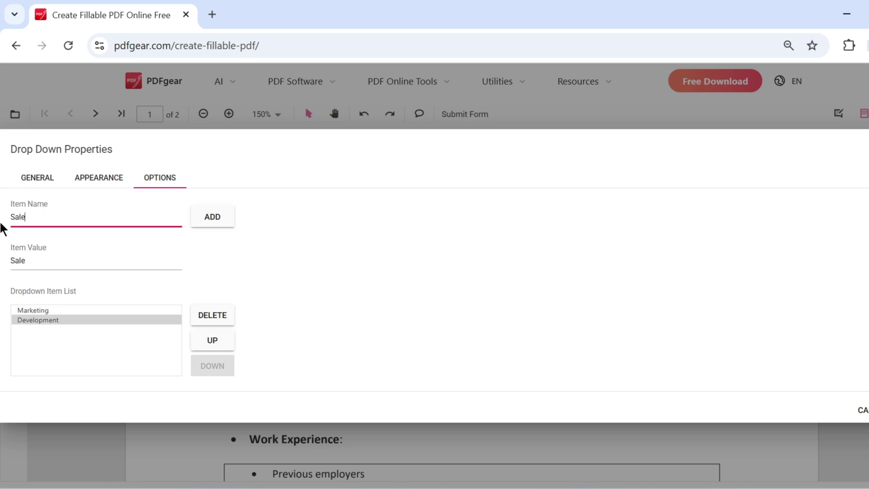
click(203, 217)
Step: Reorder the choices so Development comes first, remove Sales, and apply the settings
click(213, 340)
click(212, 366)
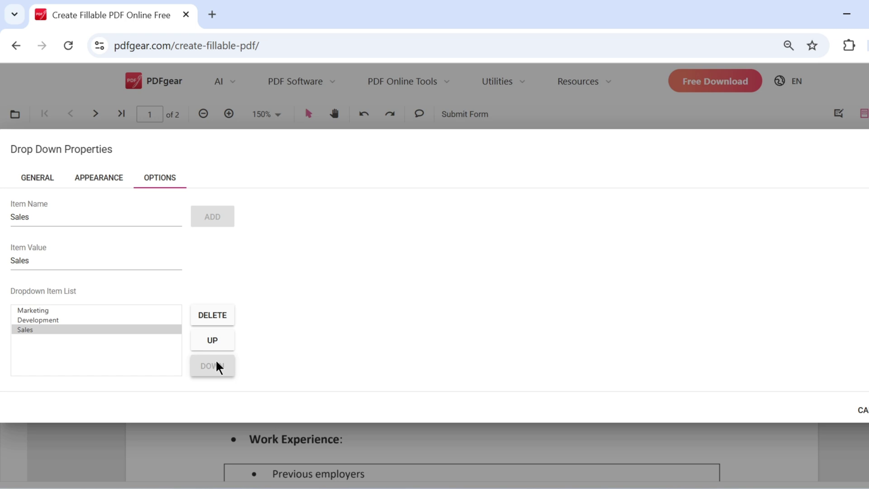
click(60, 311)
click(210, 368)
click(211, 367)
click(62, 320)
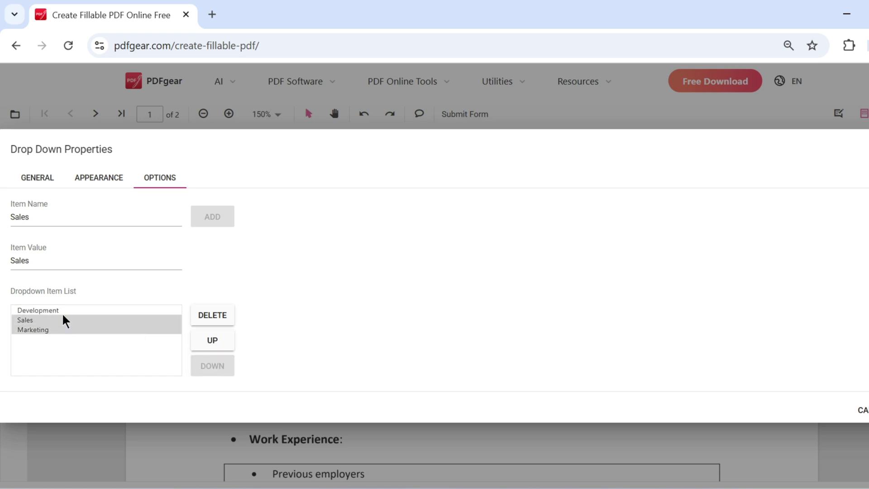
click(221, 316)
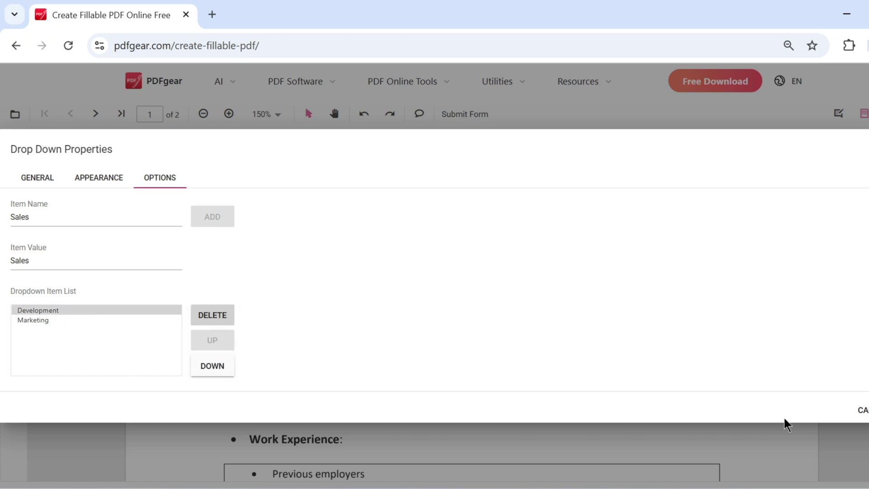
click(866, 409)
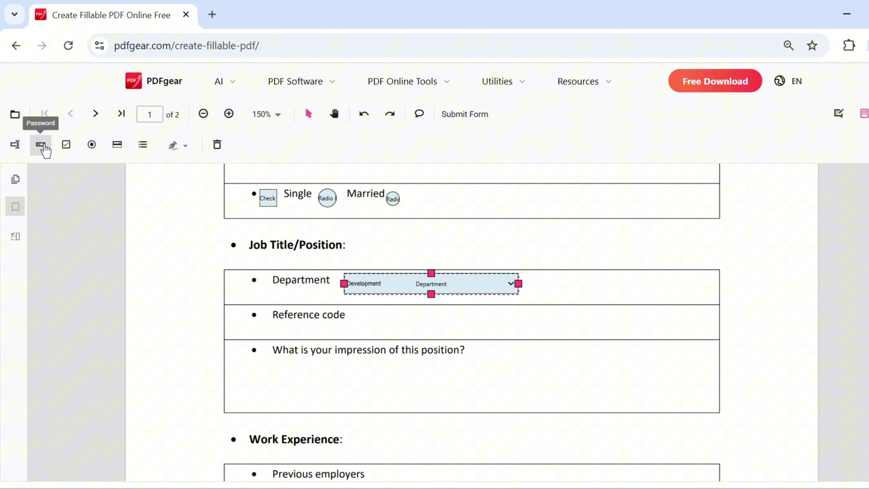
Step: Add a password field named 'Password' in the Reference code row
click(43, 147)
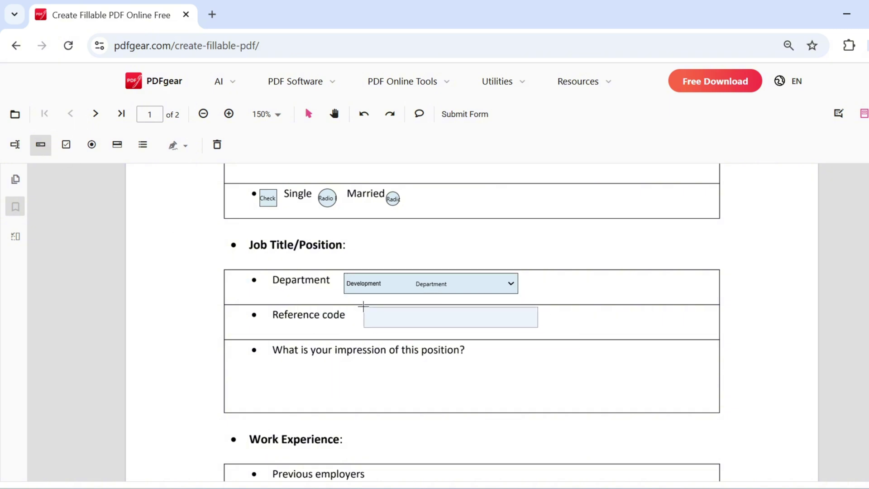
click(358, 310)
double_click(447, 319)
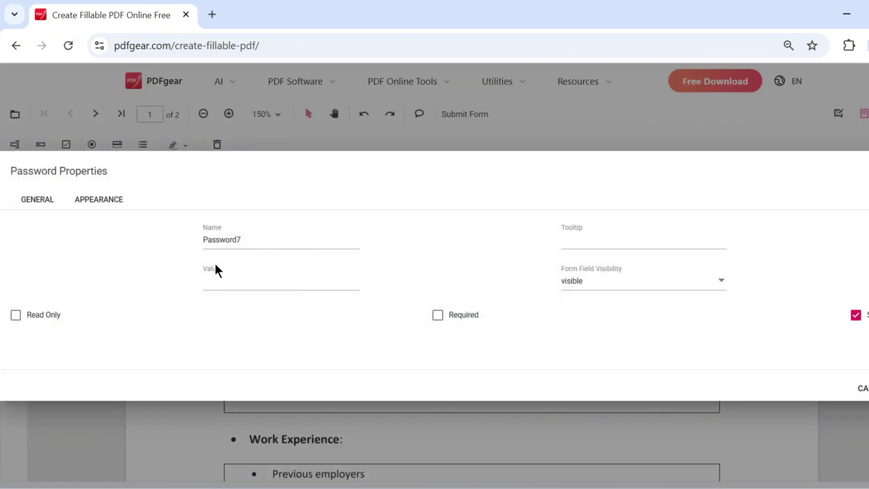
click(247, 241)
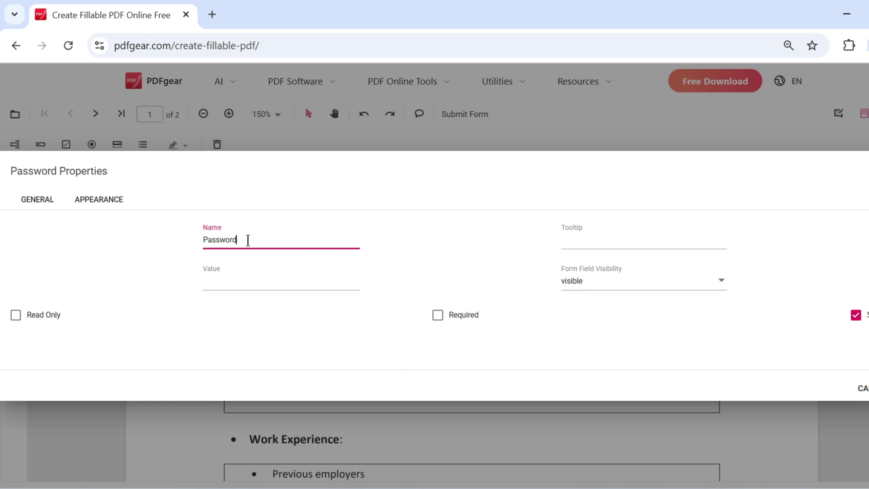
key(Return)
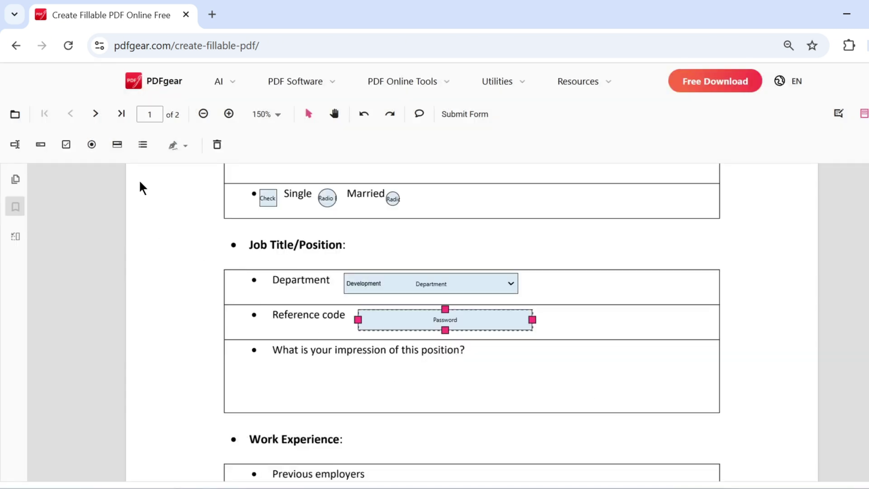
click(142, 144)
Step: Place a list box beside the impression question and name it 'Rating'
click(471, 344)
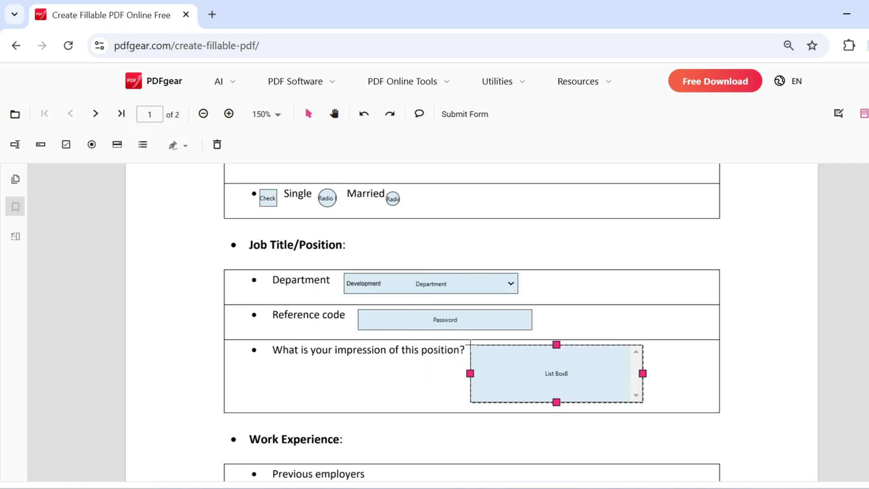
double_click(566, 374)
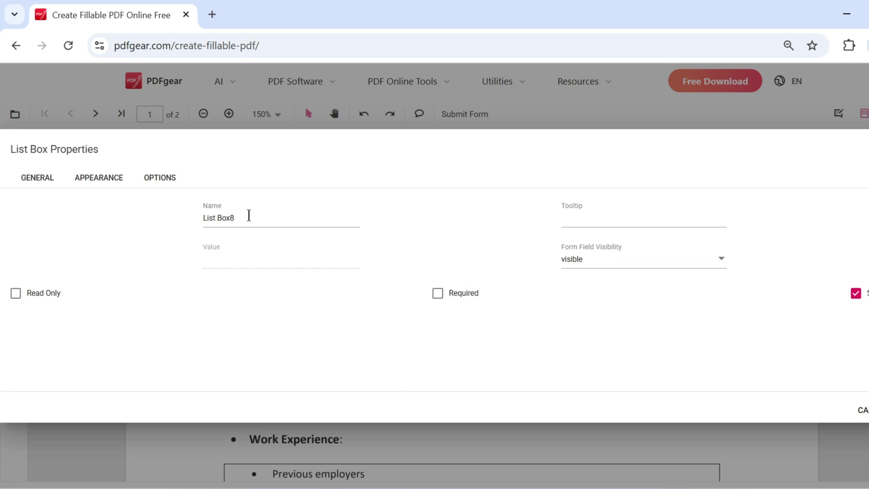
drag(244, 219, 121, 226)
text(Rating)
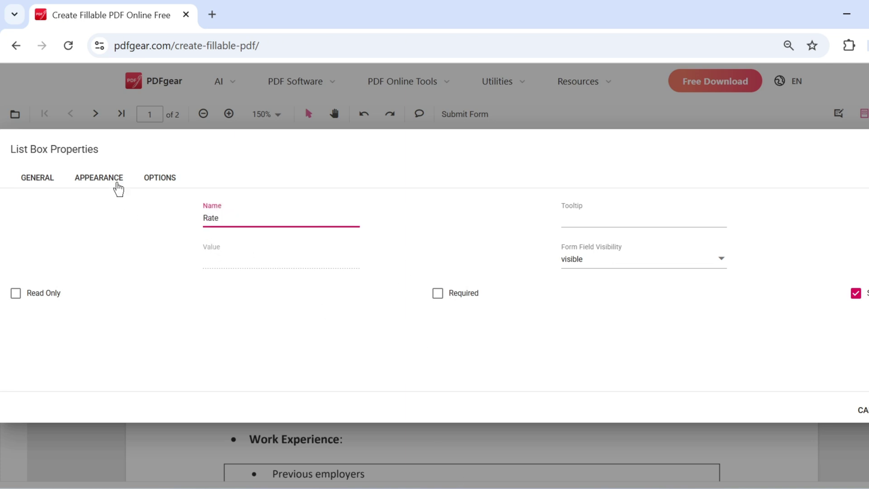
click(102, 184)
Step: Give the list box the choices Like and Dislike and apply the settings
click(160, 179)
click(52, 220)
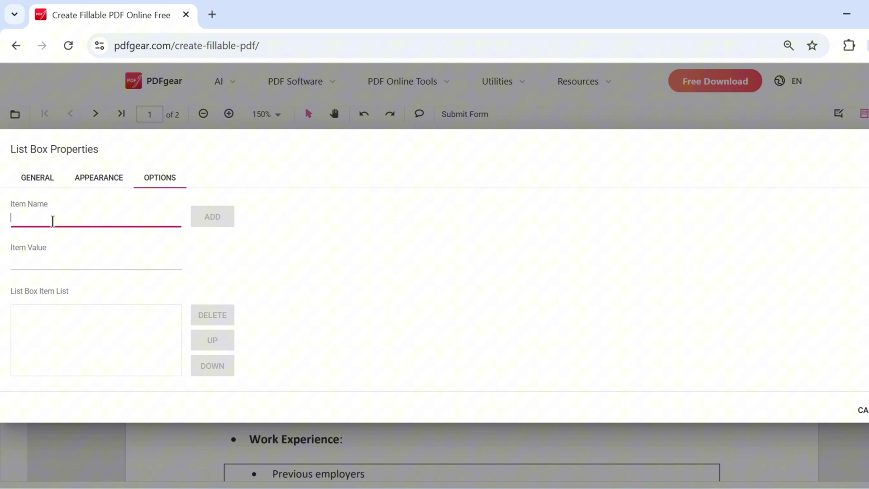
text(Like)
click(206, 220)
drag(68, 219, 1, 227)
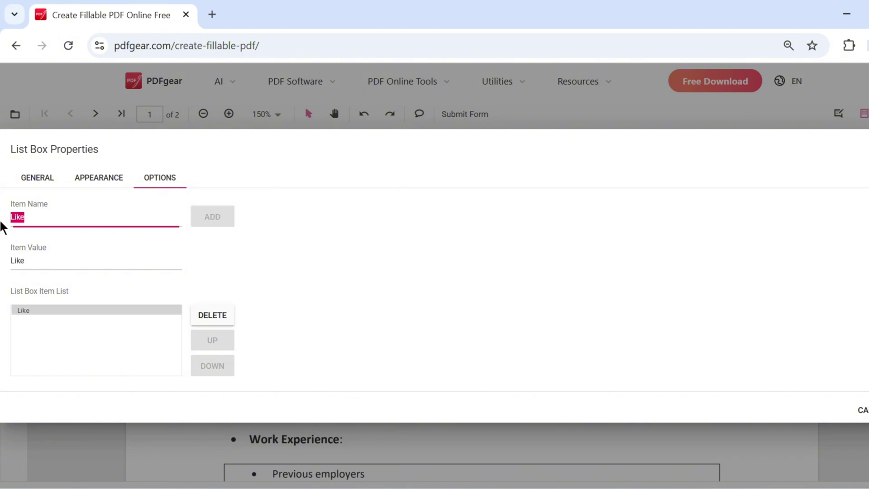
text(Disloke)
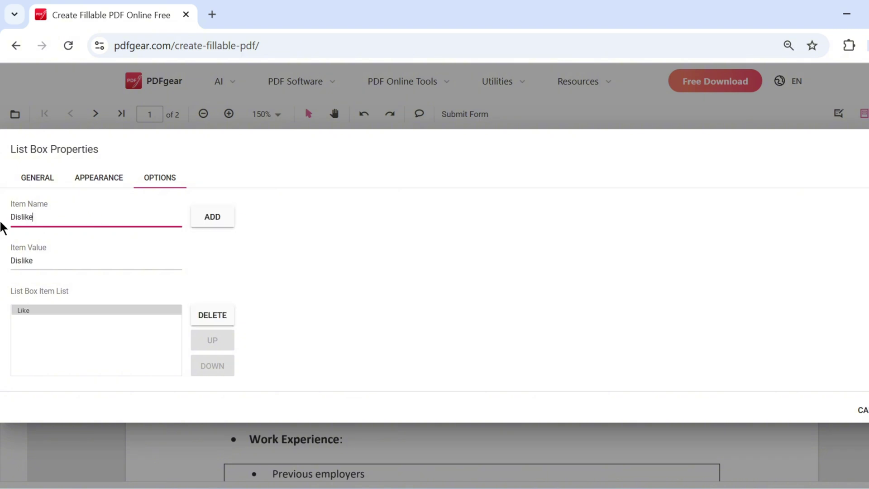
click(210, 224)
key(Return)
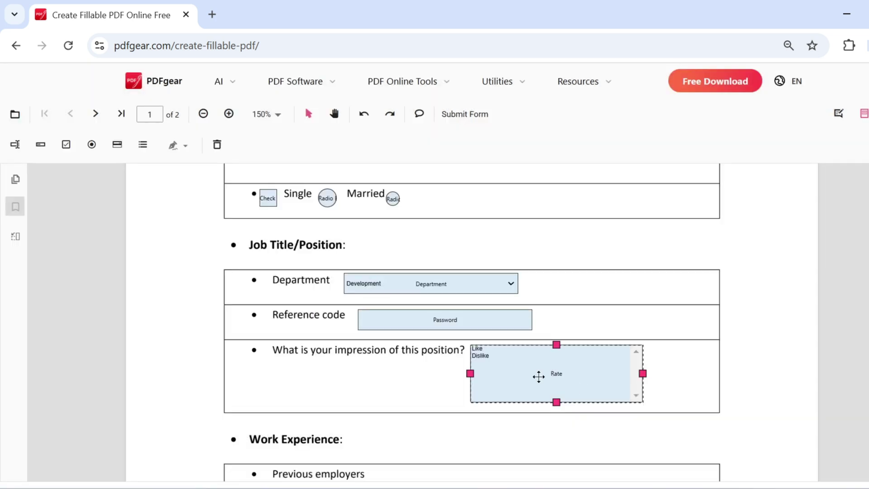
scroll(301, 252, down, 5)
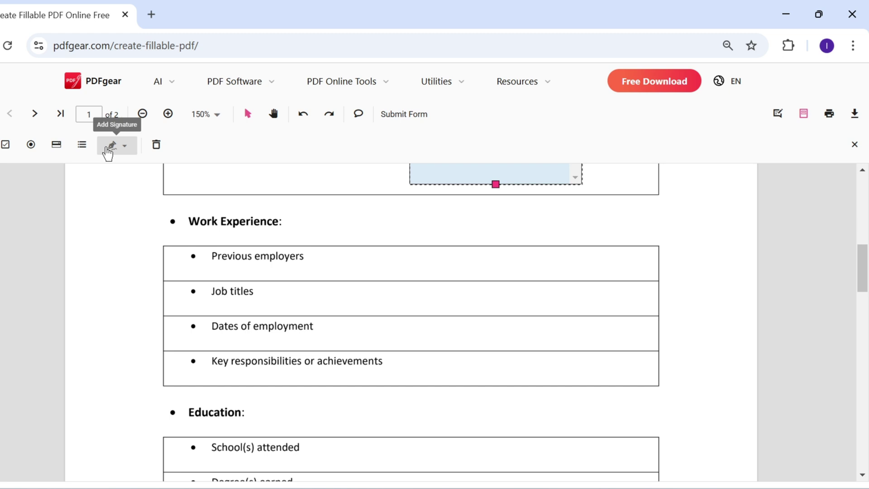
Step: Add a signature field and fit it across the Sign Here row on page 2
click(107, 153)
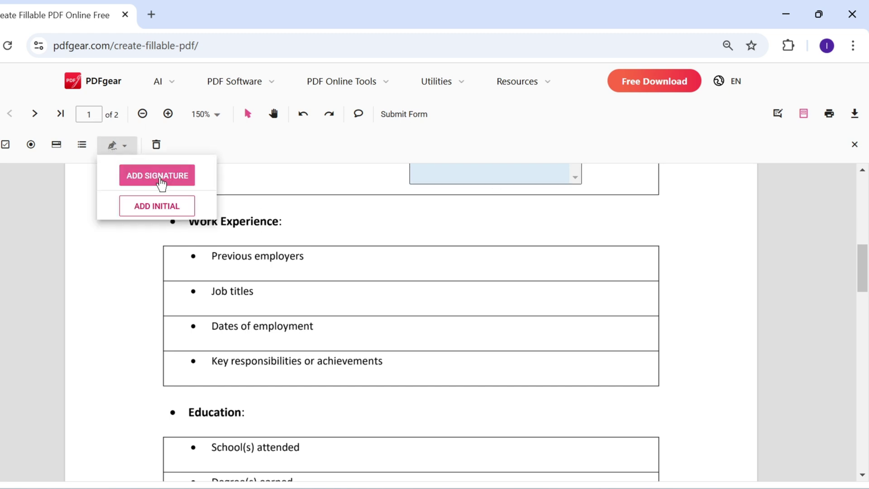
click(161, 177)
scroll(287, 253, down, 13)
scroll(260, 301, up, 3)
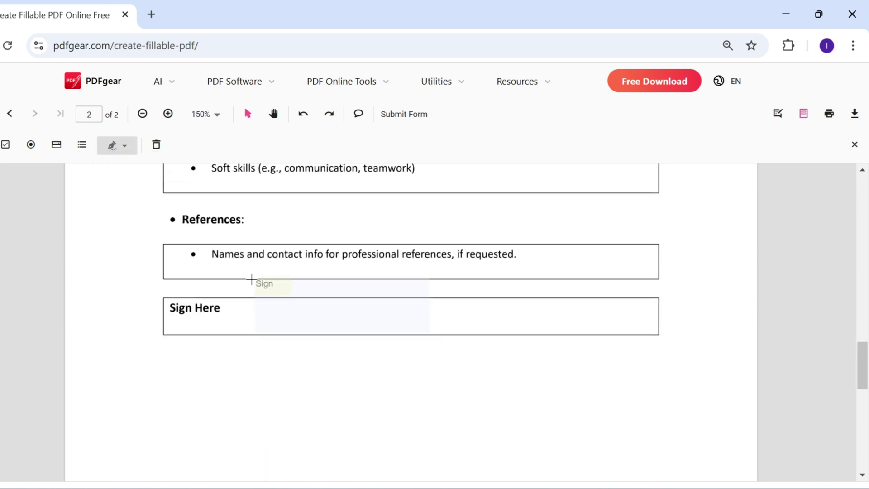
click(238, 297)
drag(324, 351, 324, 332)
drag(412, 314, 657, 314)
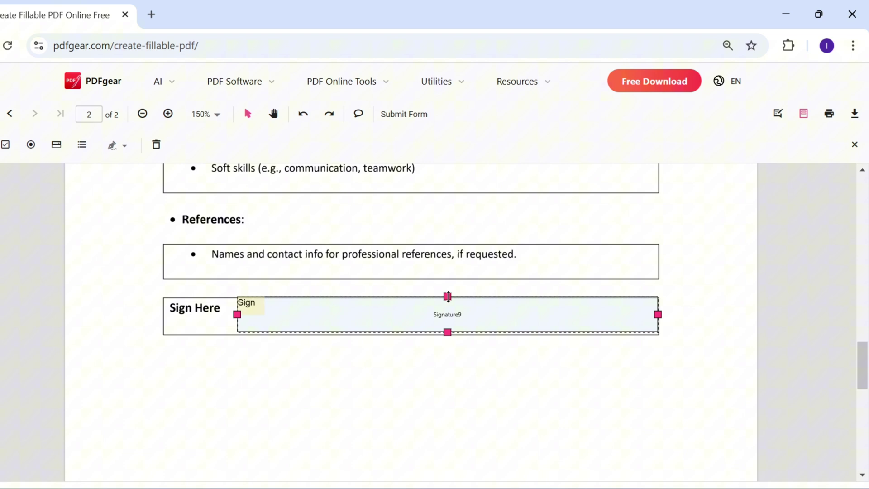
click(312, 364)
scroll(344, 389, up, 10)
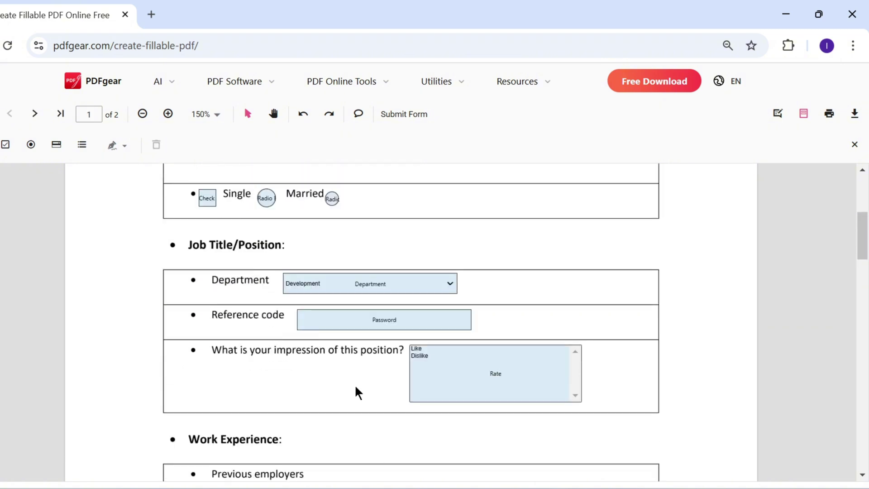
scroll(358, 392, up, 5)
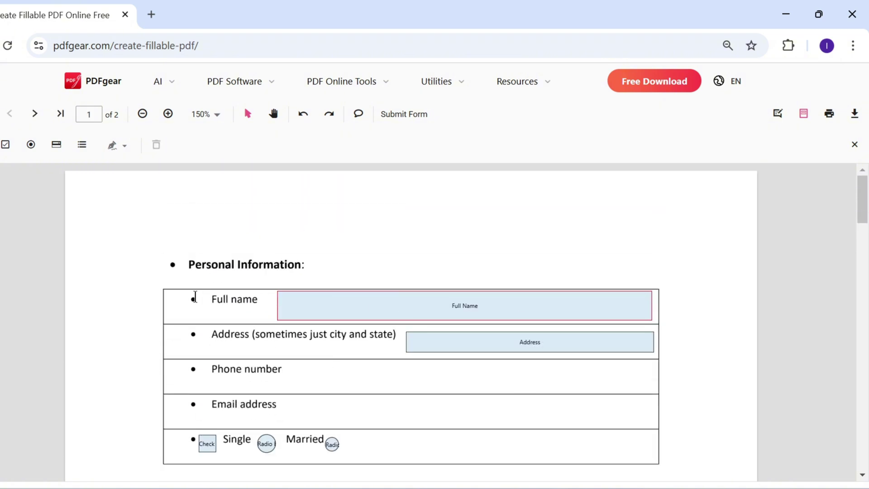
Step: Preview the form, enter the Full name and Address 'xxxxxx', tick Single, select Married
click(855, 144)
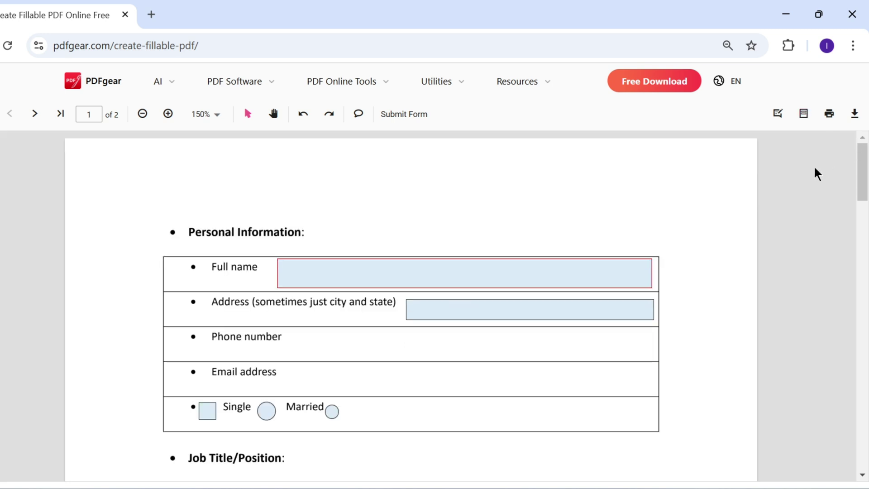
click(397, 284)
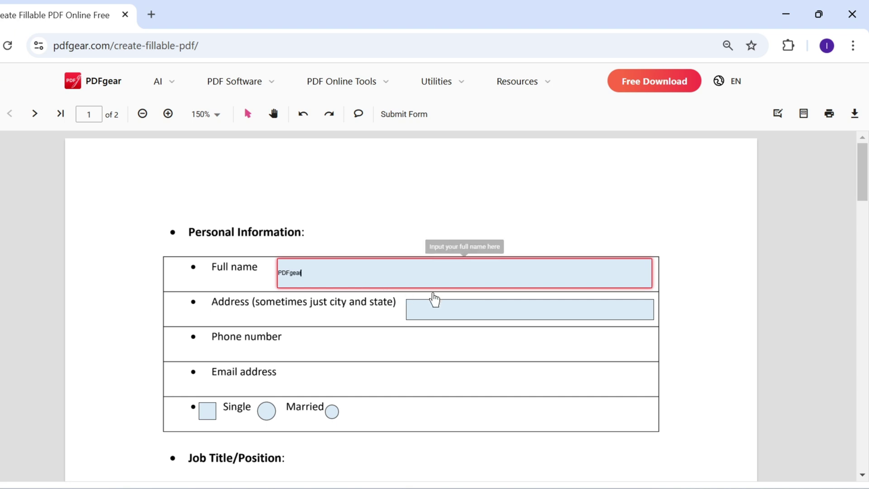
click(435, 310)
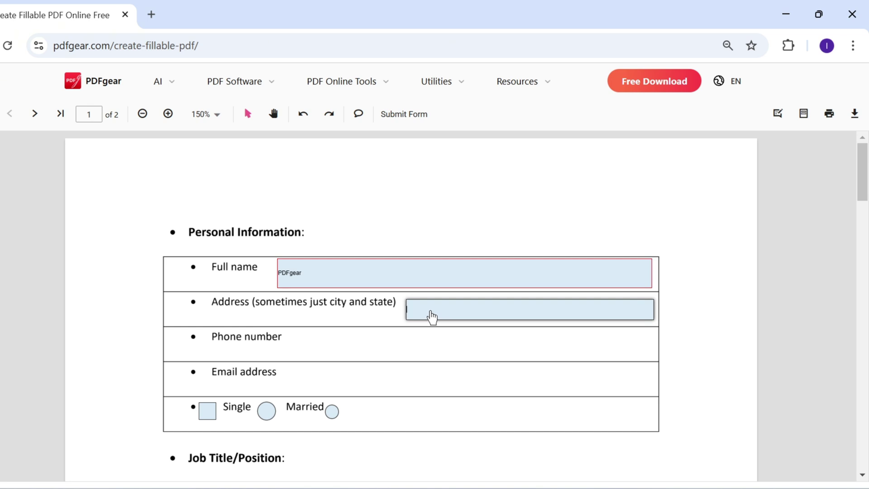
text(xxxxxxxxx)
click(216, 412)
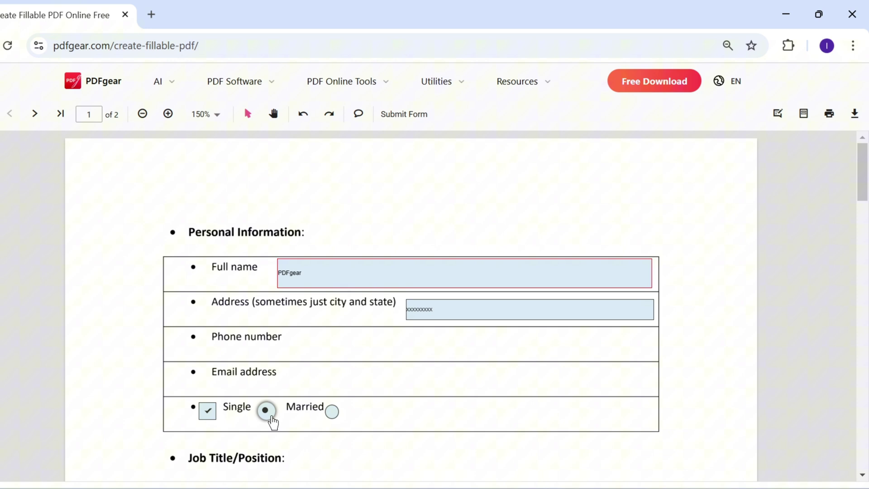
click(330, 412)
Step: Choose Marketing in the Department dropdown
scroll(322, 320, down, 2)
scroll(397, 324, down, 2)
click(450, 354)
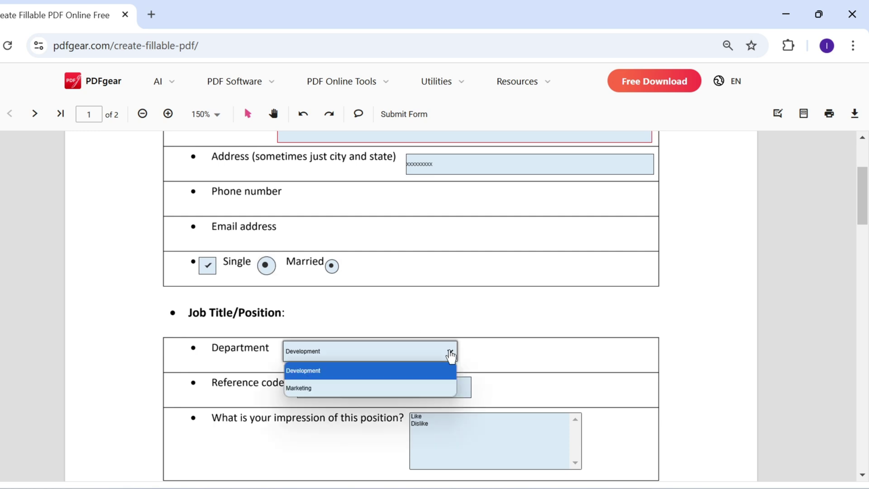
click(302, 389)
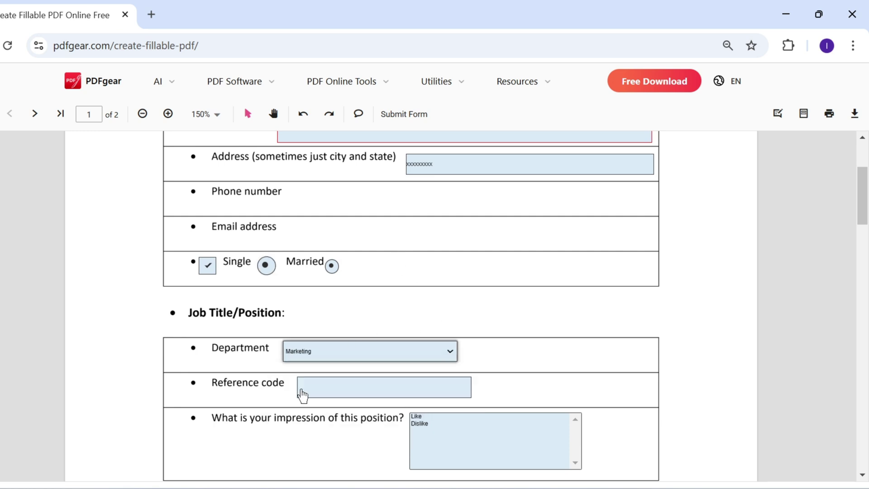
Step: Enter a 12-digit reference code and select Dislike in the impression list box
scroll(369, 240, down, 3)
click(354, 248)
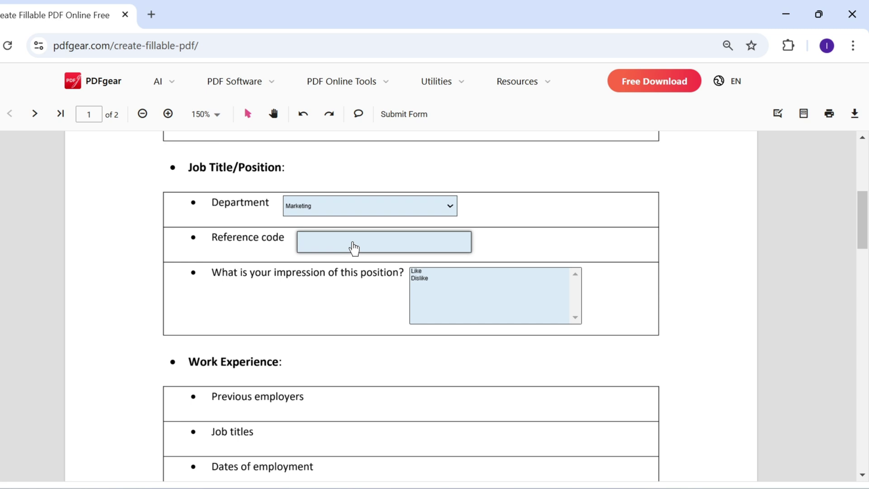
text(123456789012)
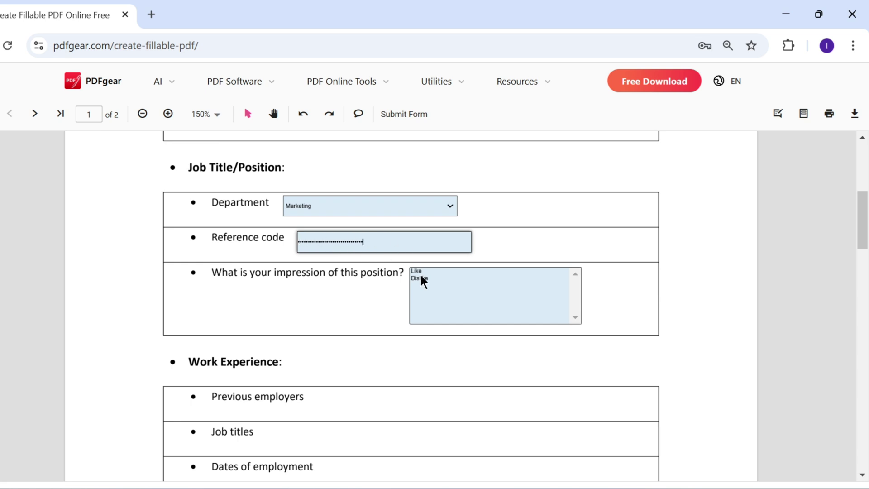
click(378, 289)
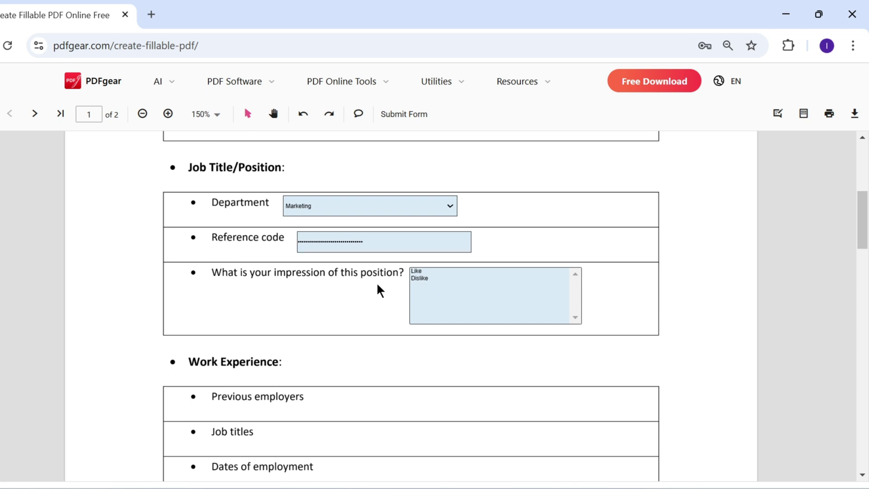
click(419, 276)
click(425, 279)
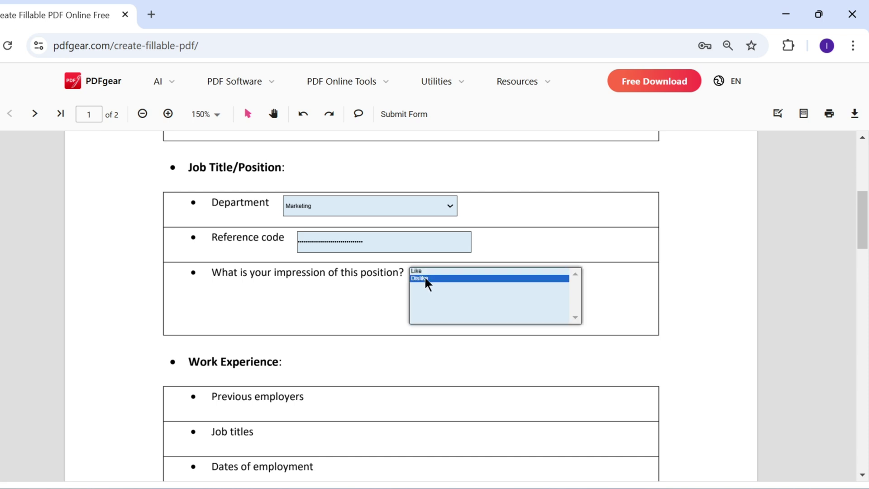
click(312, 286)
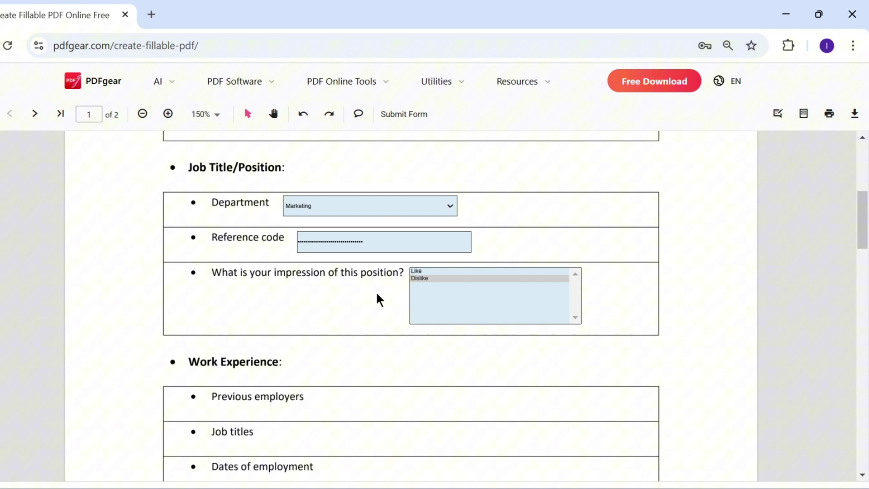
scroll(319, 287, down, 15)
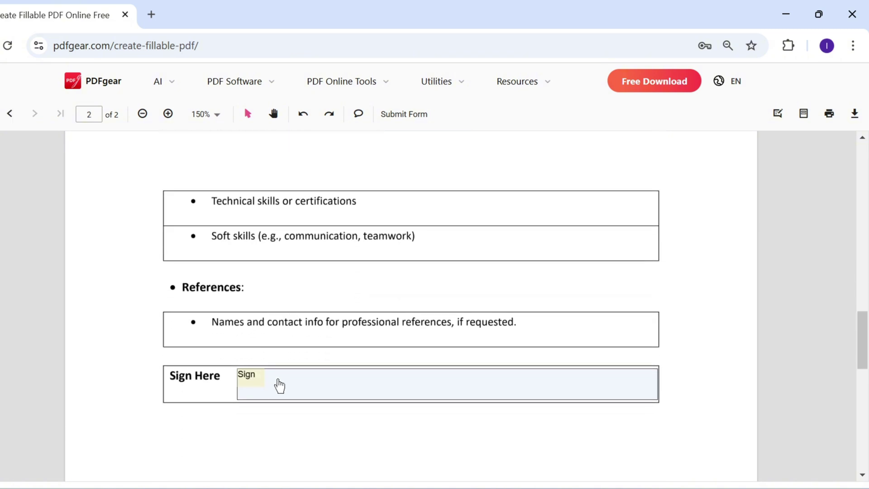
Step: Draw a handwritten signature and place it in the Sign Here field on page 2
click(280, 385)
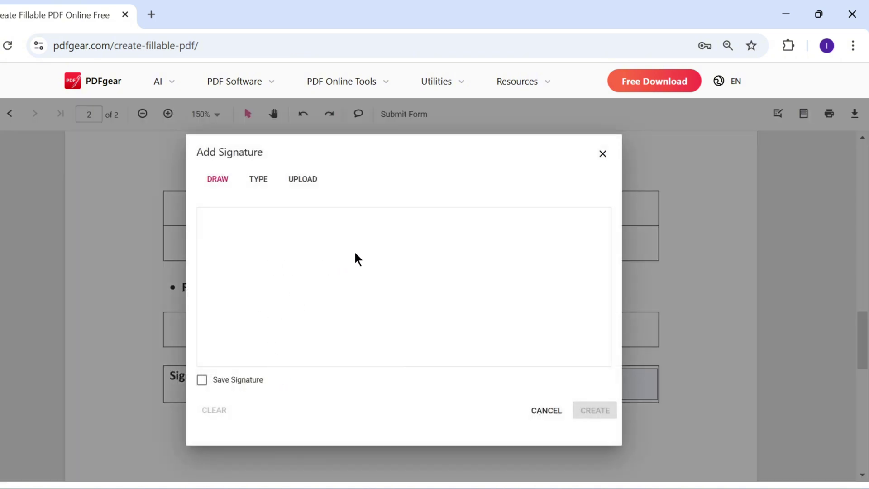
drag(319, 253, 349, 332)
mouse_move(335, 315)
mouse_down()
mouse_move(411, 330)
mouse_move(499, 303)
mouse_up()
click(595, 410)
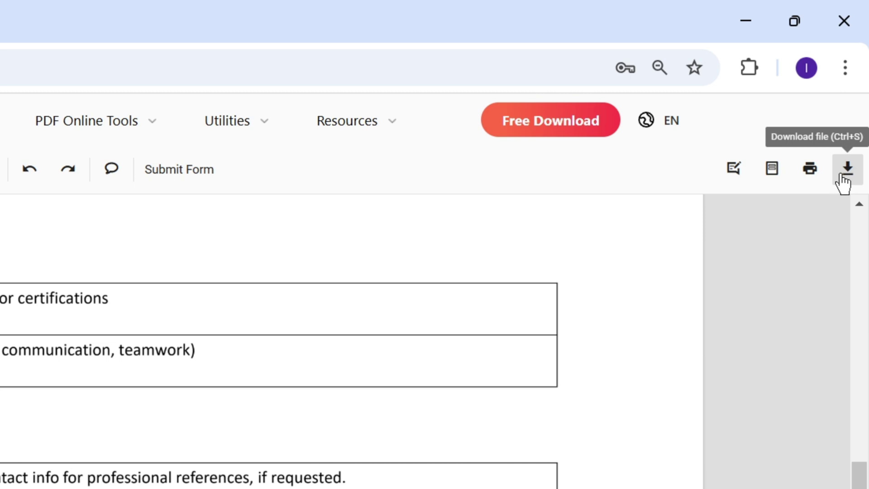
Step: Download the filled form and a second copy, opening each in a Chrome tab
click(841, 174)
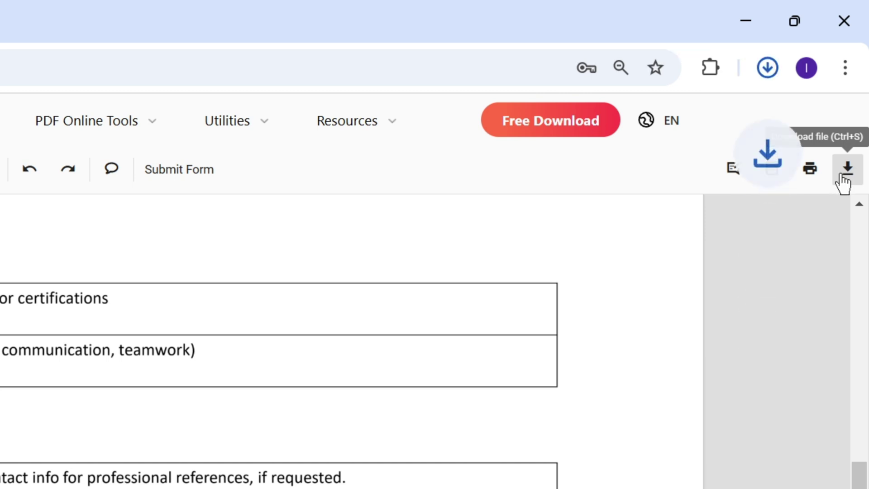
click(597, 119)
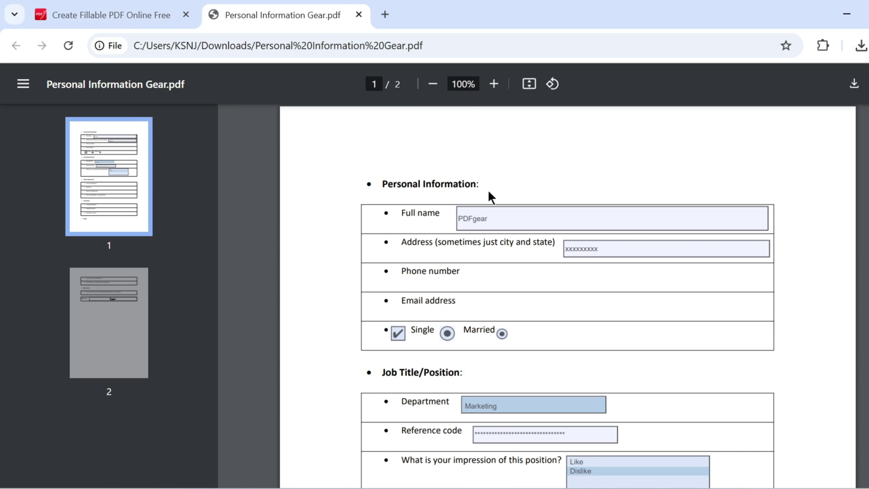
scroll(488, 193, down, 12)
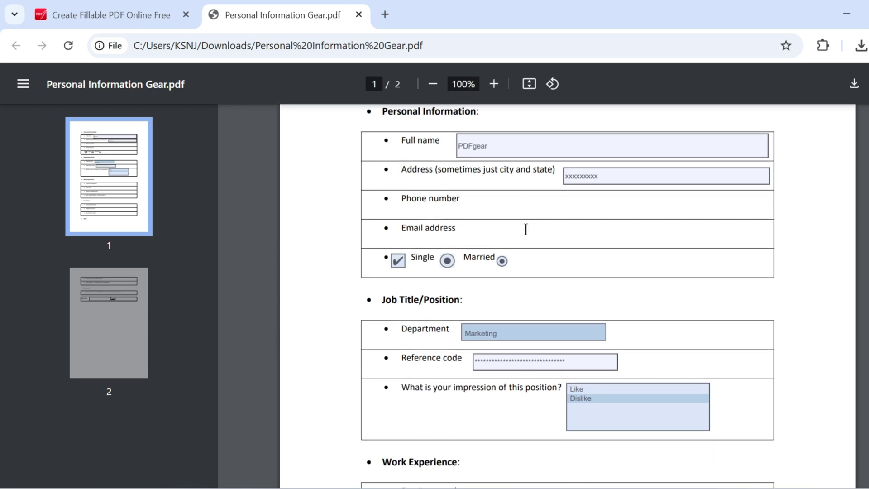
scroll(523, 292, down, 5)
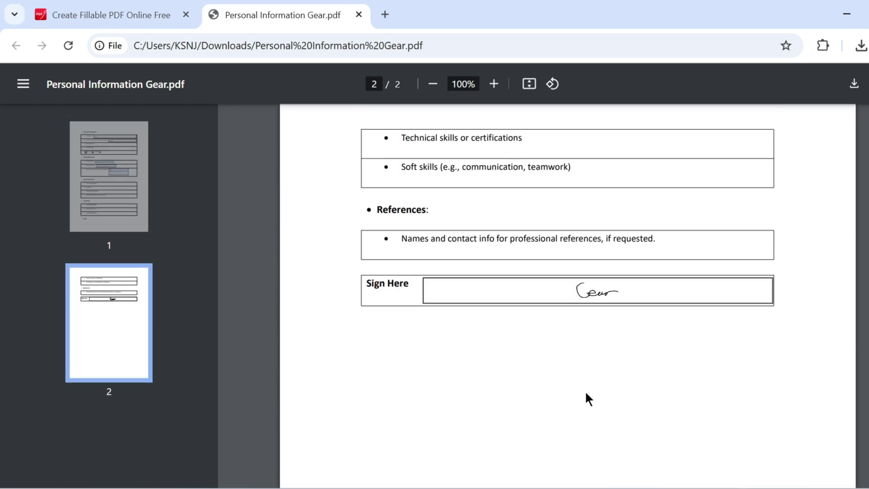
key(ctrl+shift+Tab)
click(864, 113)
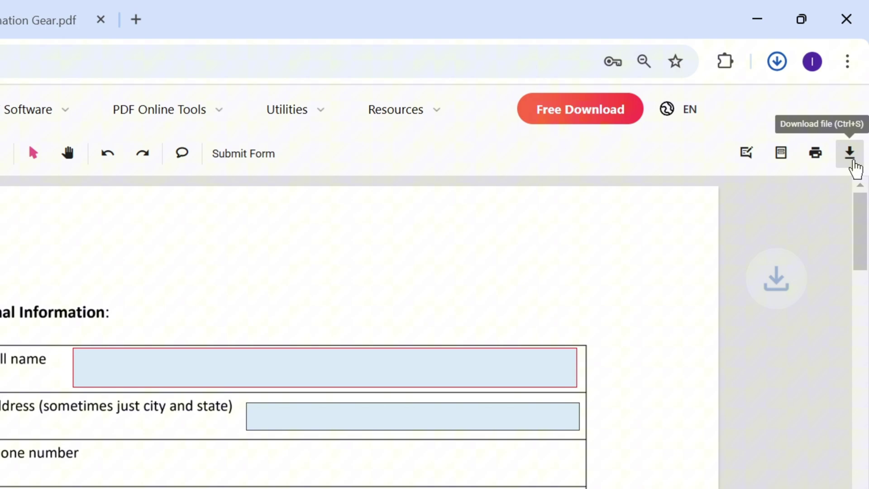
click(868, 115)
click(732, 117)
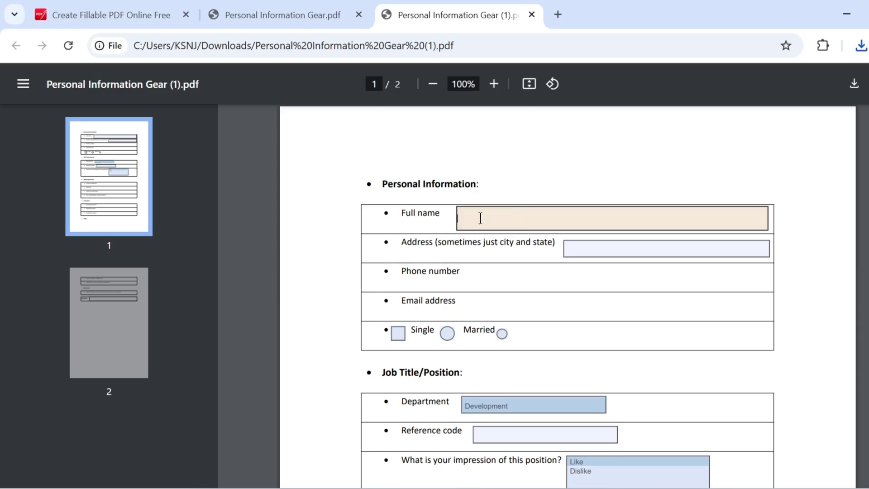
Step: Fill the copy with 'Full Name', Single ticked, Department Marketing, a reference code and an impression answer
click(480, 219)
text(Full Name)
click(398, 333)
scroll(557, 326, down, 2)
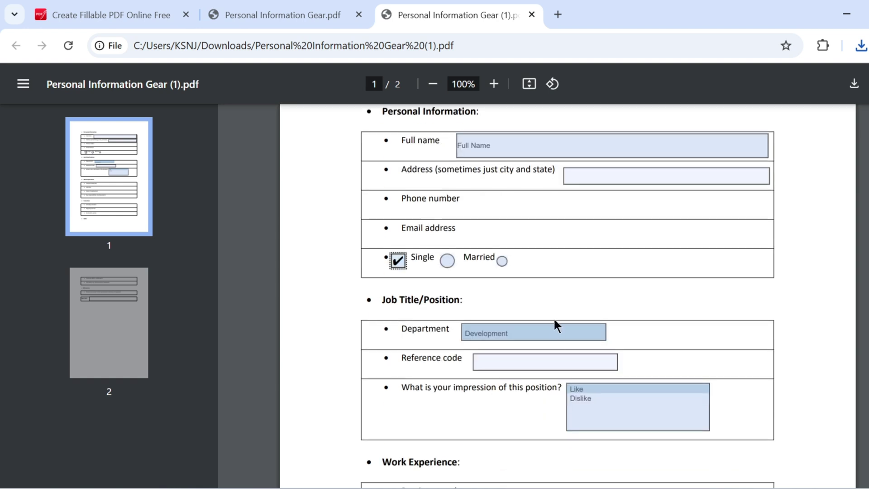
click(557, 332)
click(598, 334)
click(514, 361)
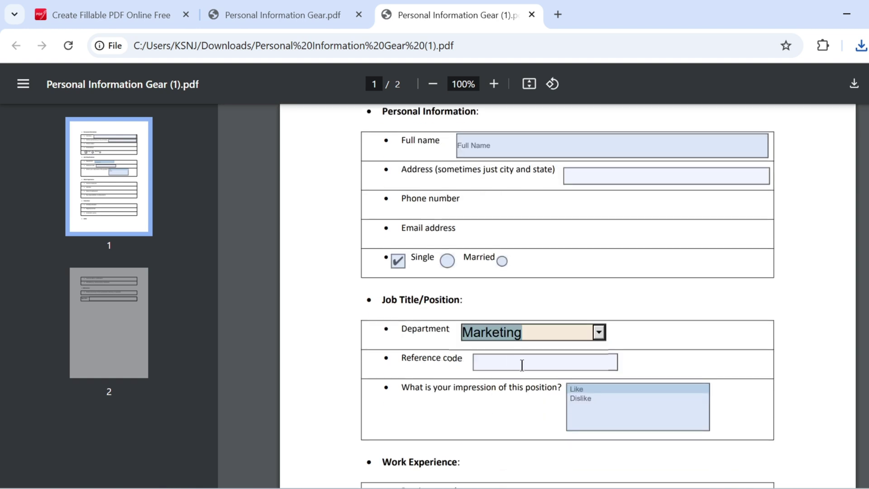
click(521, 362)
text(************************)
click(588, 401)
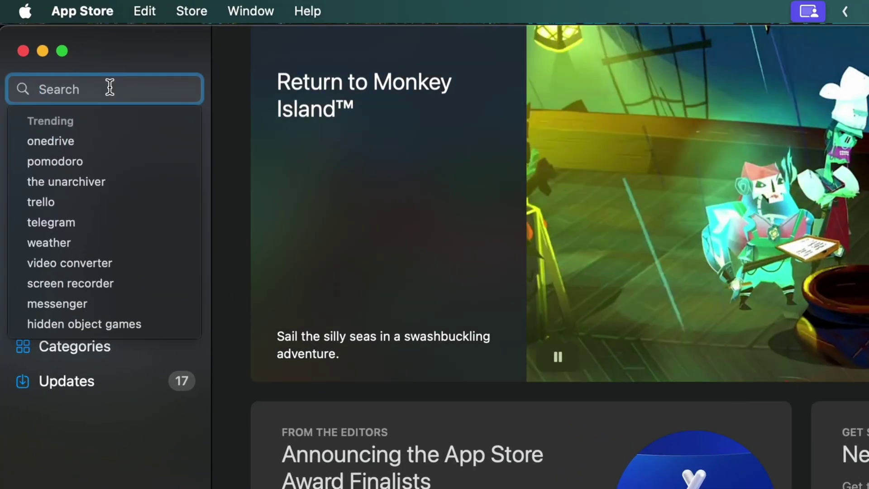
Step: Search the App Store for 'pdfgear' and open the PDF document in PDFgear
text(pdfgear)
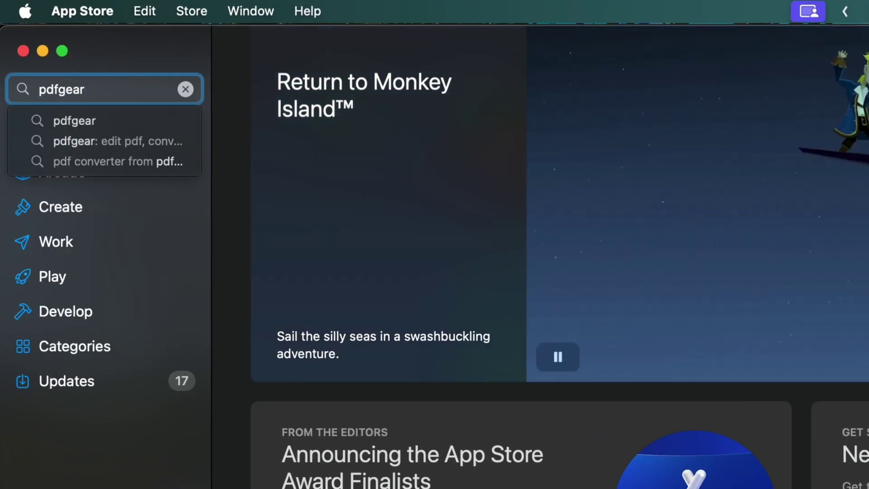
key(Return)
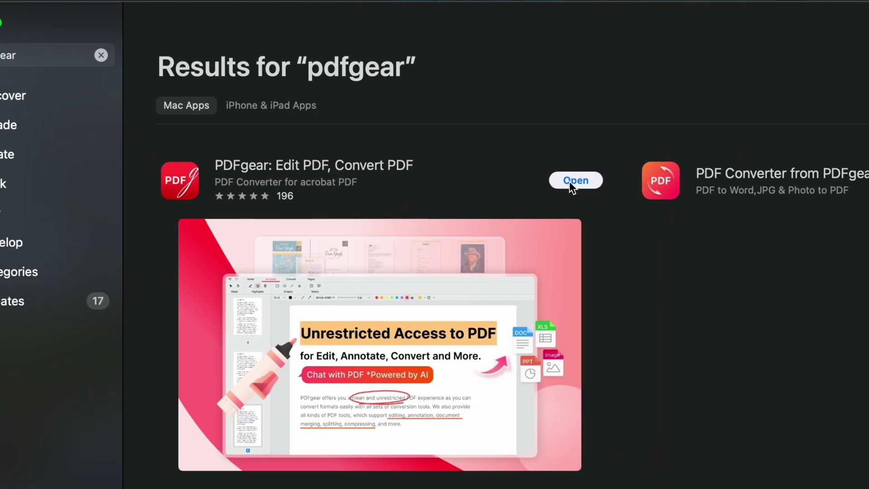
click(571, 181)
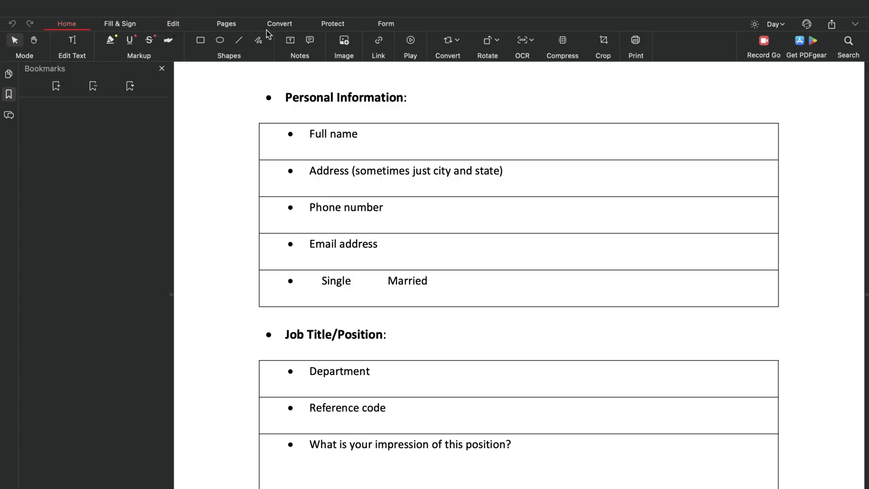
Step: Place a text field stretched across the Full name row, with the bookmarks panel closed
click(385, 27)
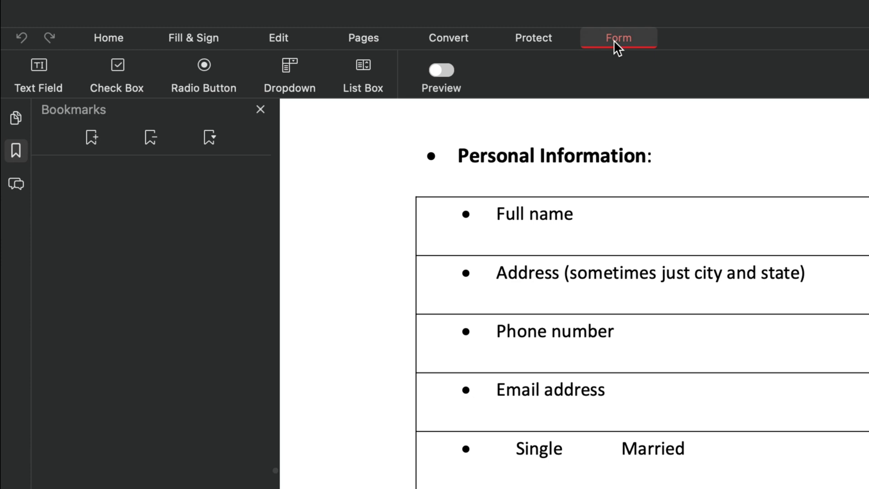
click(260, 109)
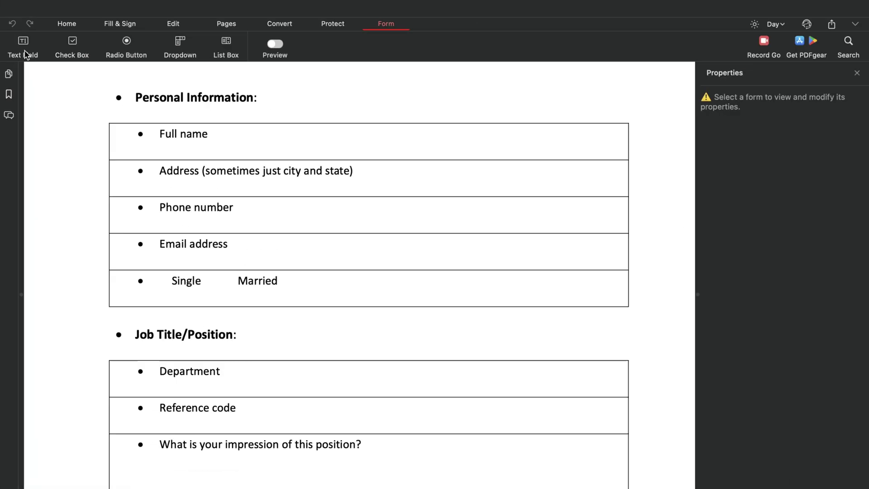
click(24, 51)
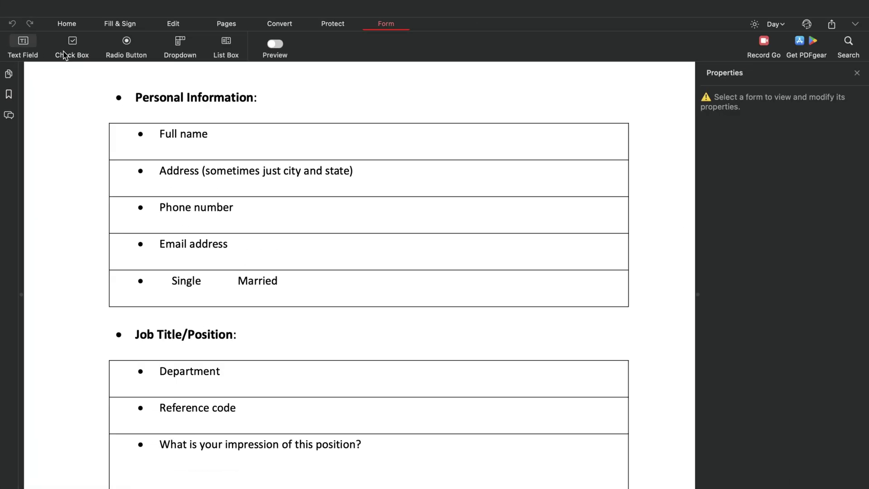
click(233, 132)
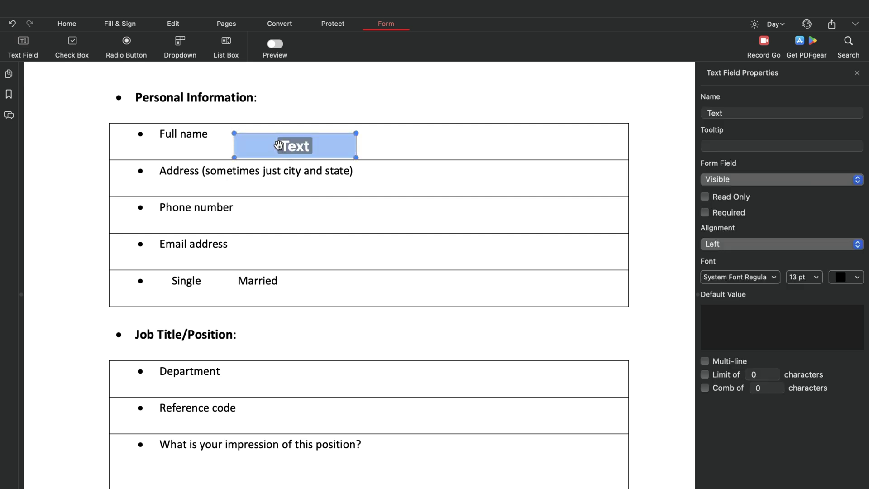
drag(279, 145, 277, 141)
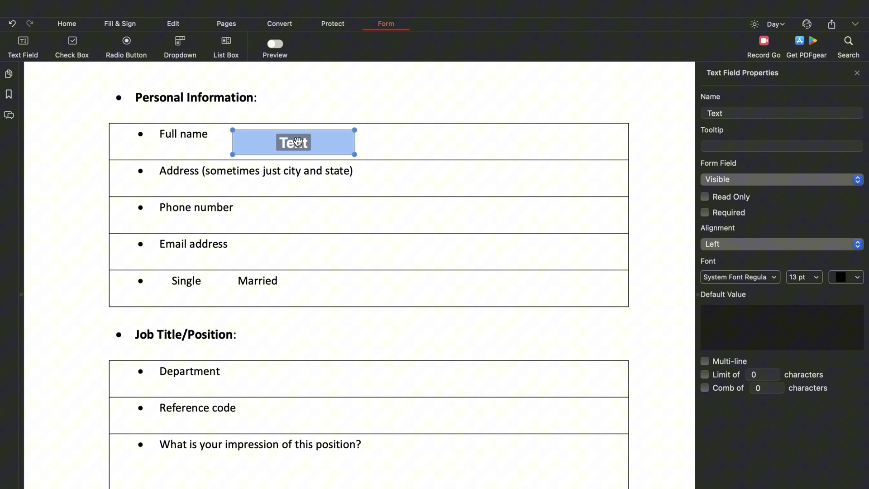
drag(354, 154, 619, 159)
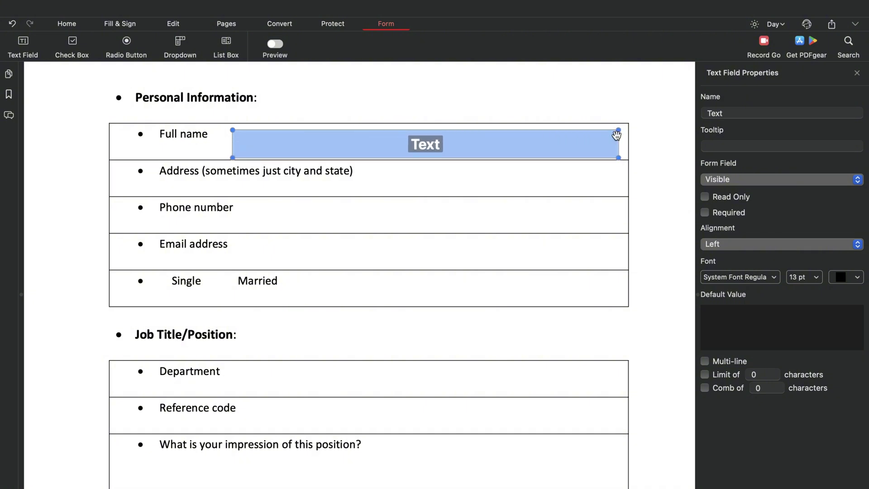
Step: Name the field 'Full Name', keep it visible and set its alignment to Center
click(724, 113)
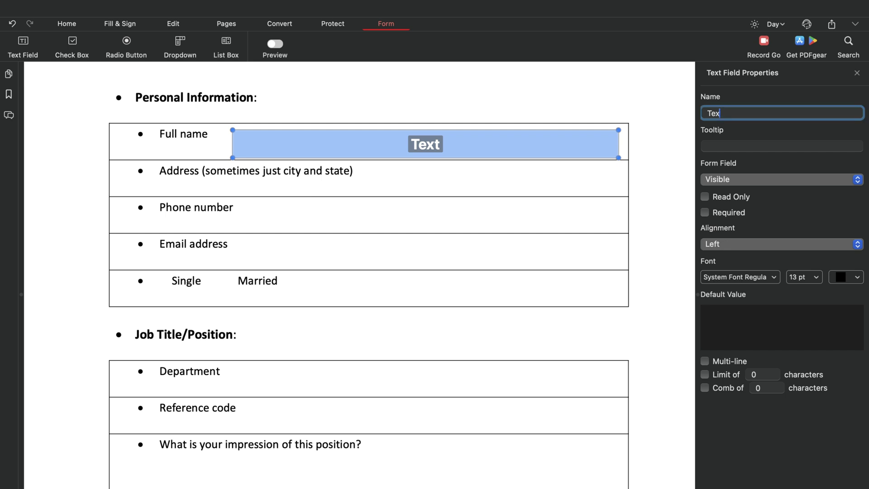
text(Full Namwe)
key(BackSpace)
key(BackSpace)
text(e)
click(744, 144)
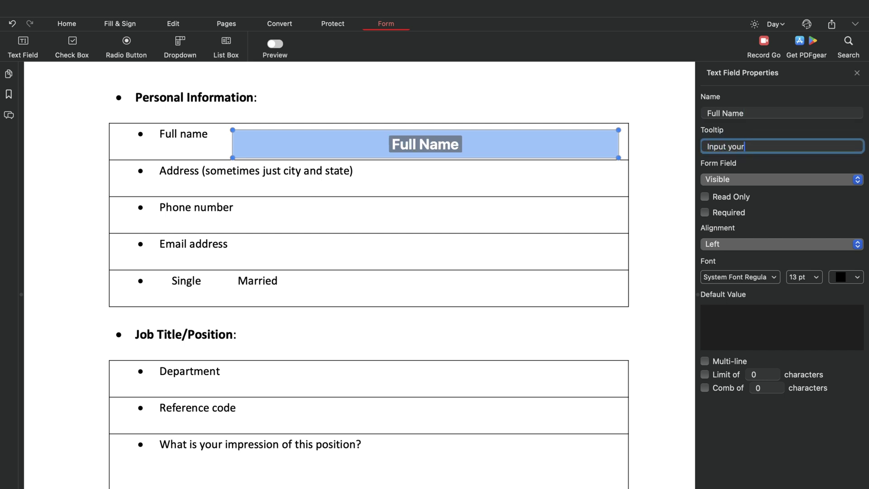
click(796, 180)
click(864, 214)
click(857, 244)
click(786, 258)
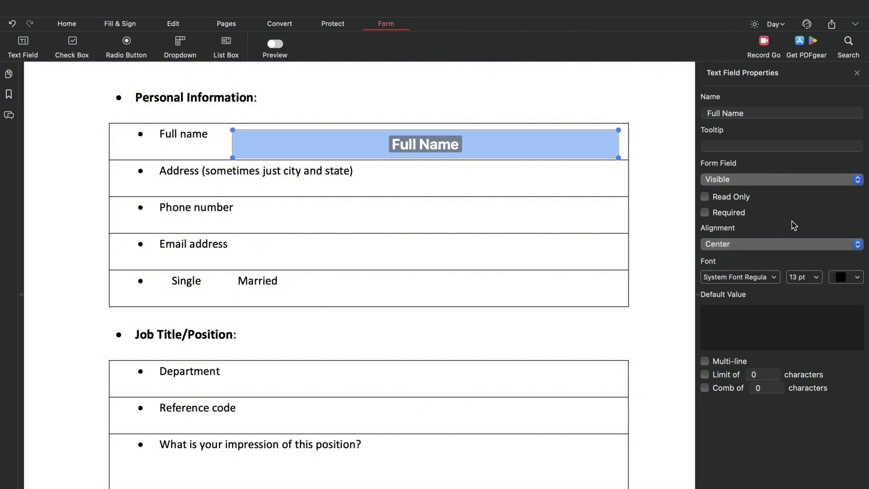
click(707, 364)
click(706, 361)
click(72, 45)
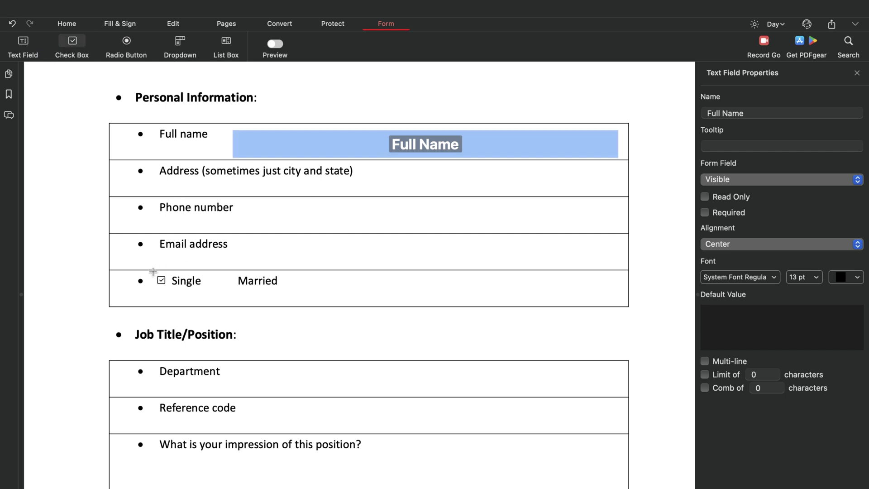
Step: Add a checkbox beside Single and two radio buttons, one after Single and one after Married
click(152, 273)
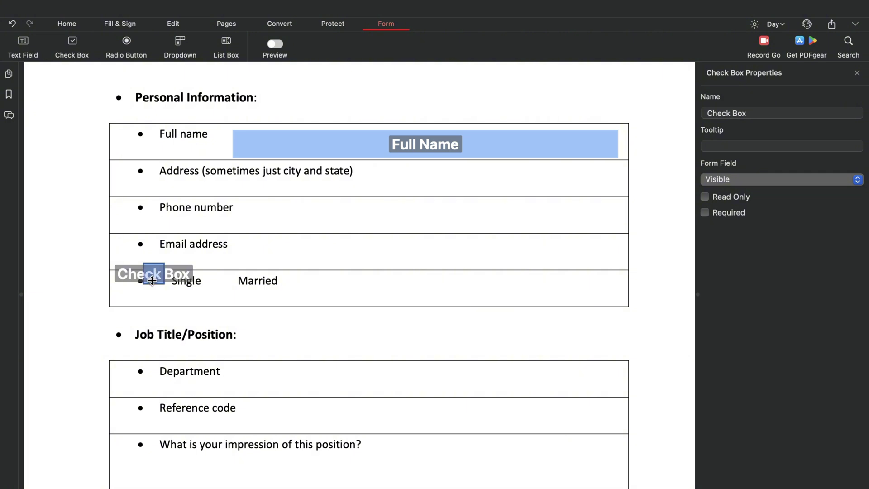
drag(151, 280, 155, 293)
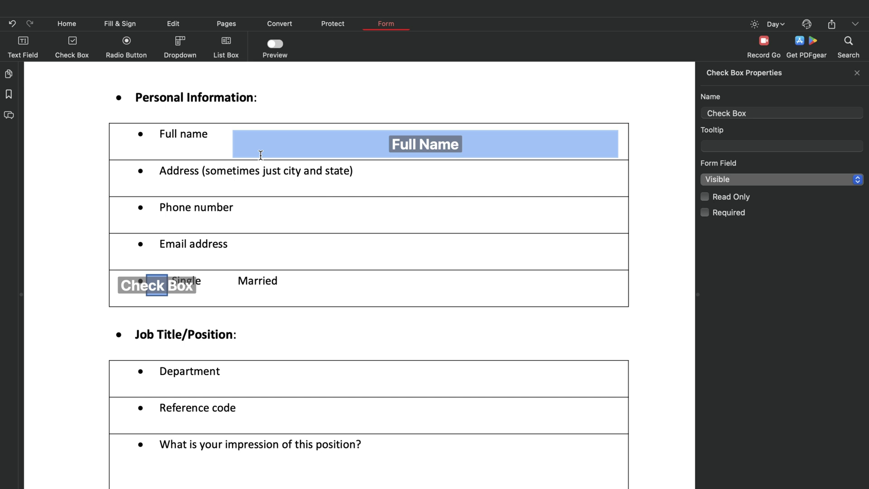
click(126, 42)
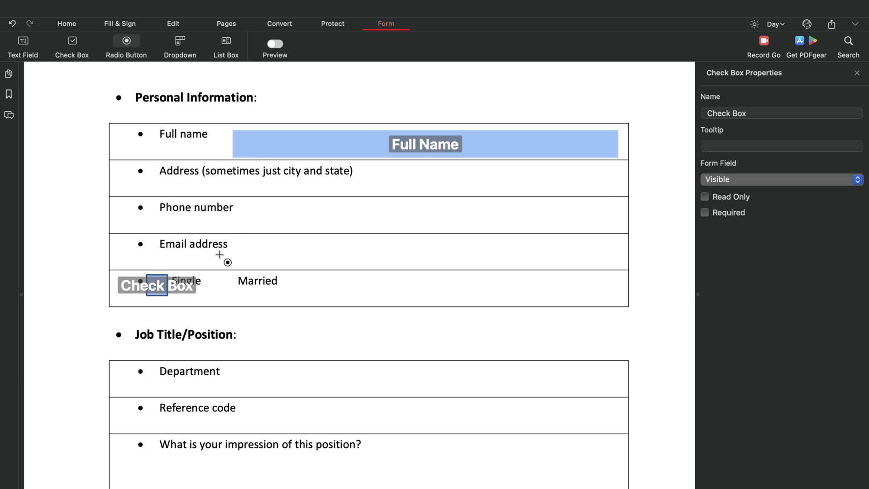
click(212, 272)
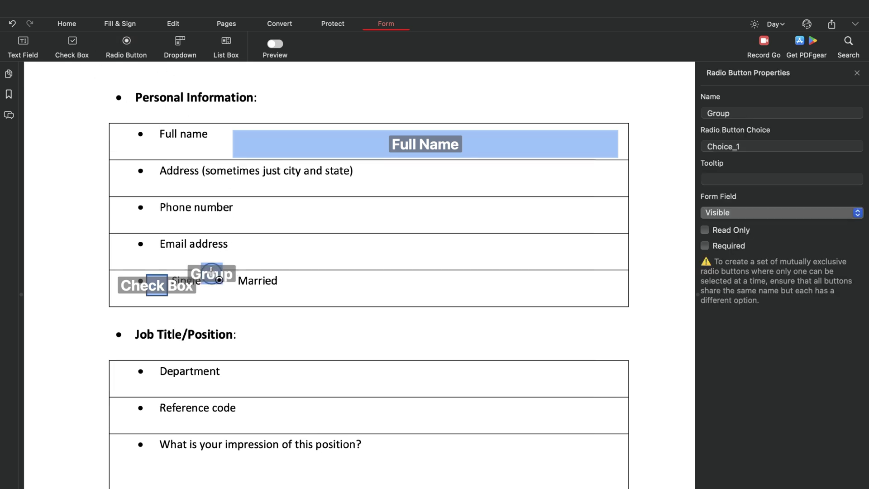
drag(211, 272, 220, 283)
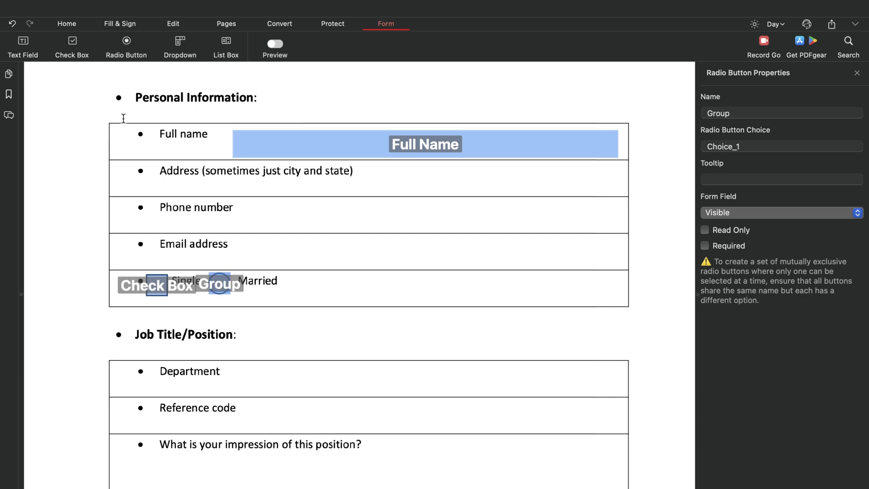
click(127, 42)
click(284, 275)
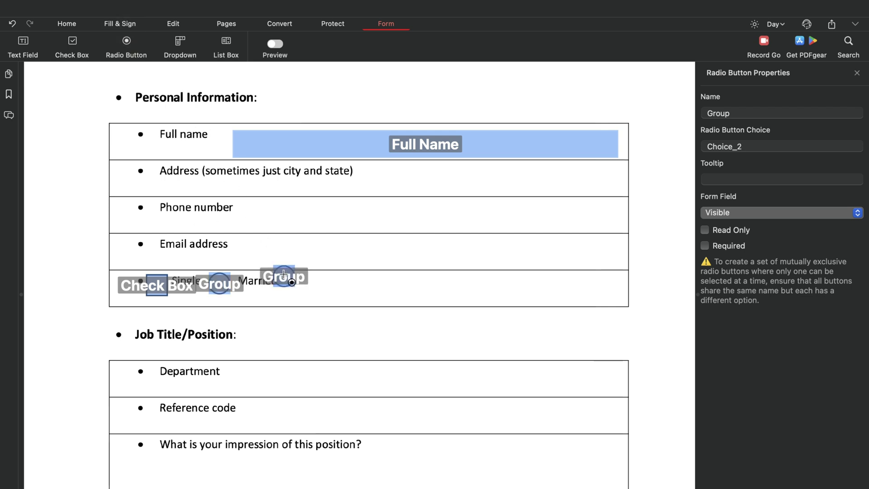
drag(283, 274, 297, 285)
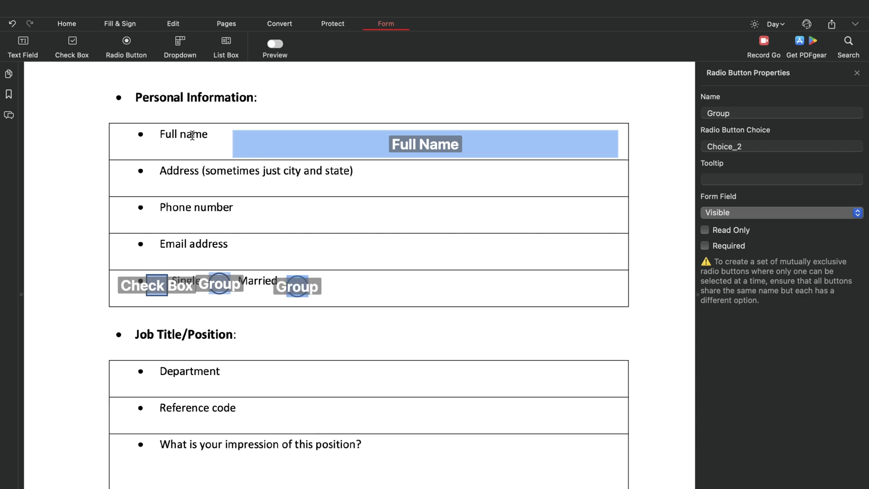
Step: Place a dropdown field beside Department and name it 'Dr'
scroll(236, 268, down, 5)
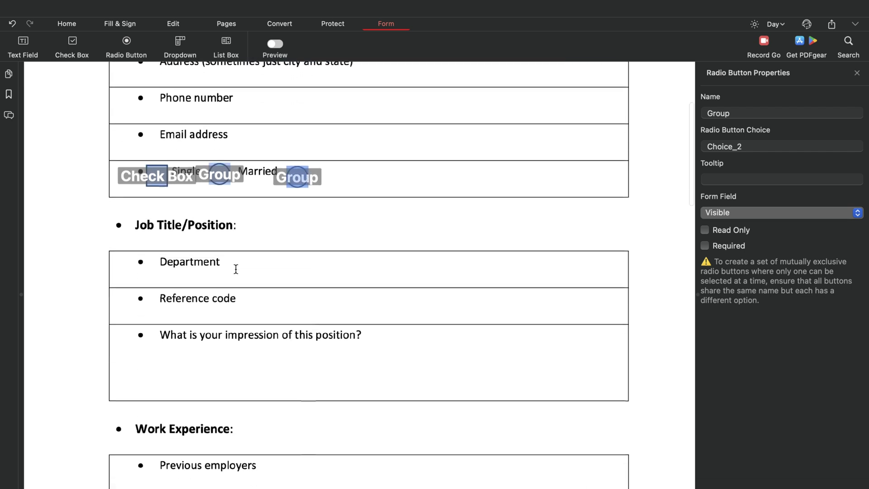
click(180, 47)
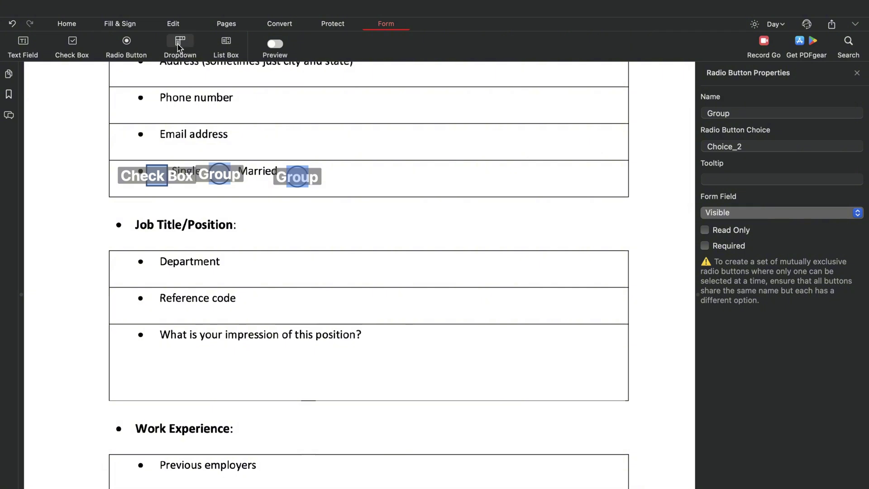
click(238, 257)
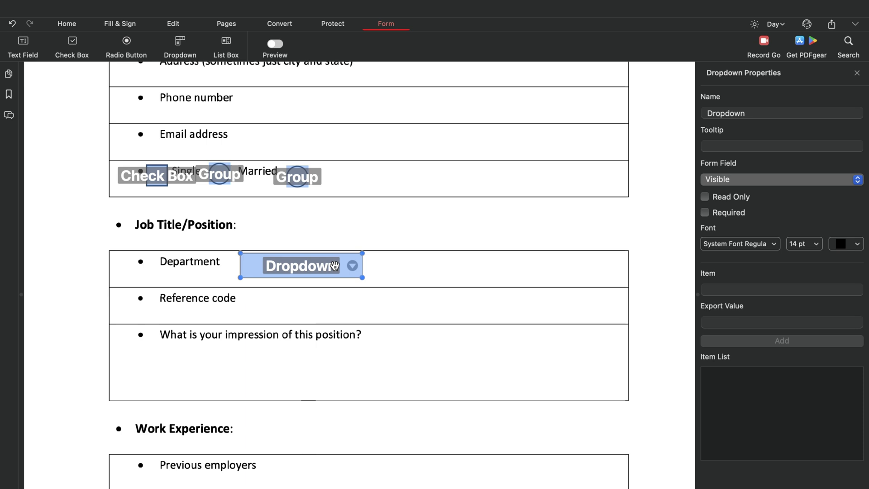
click(754, 114)
text(Dr)
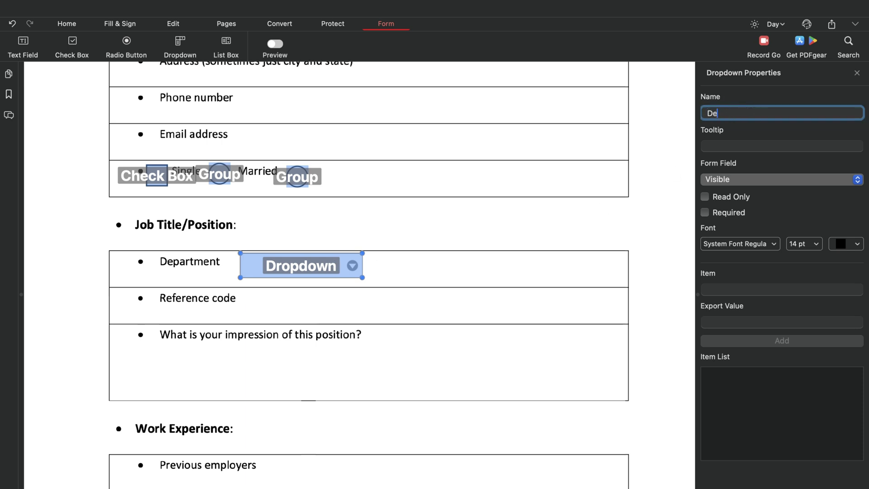
Step: Add Marketing, Sales and Development as the dropdown's options
click(755, 290)
text(Ms)
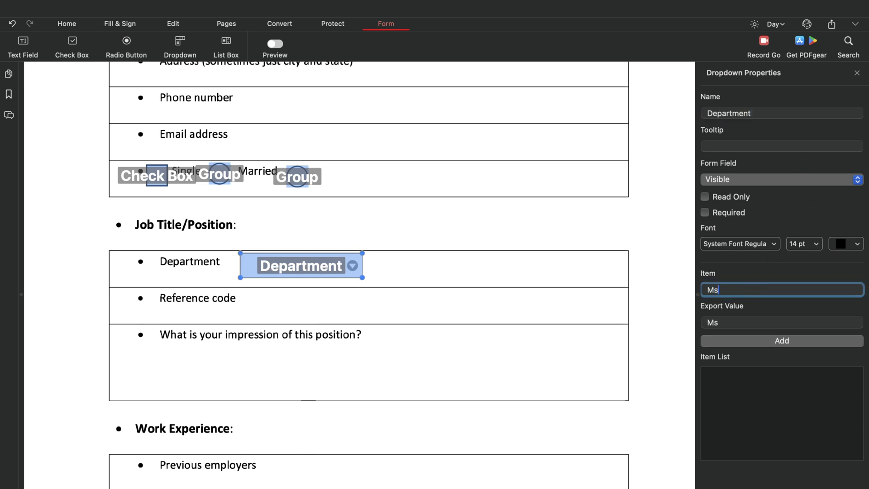
key(BackSpace)
key(BackSpace)
text(Marketing)
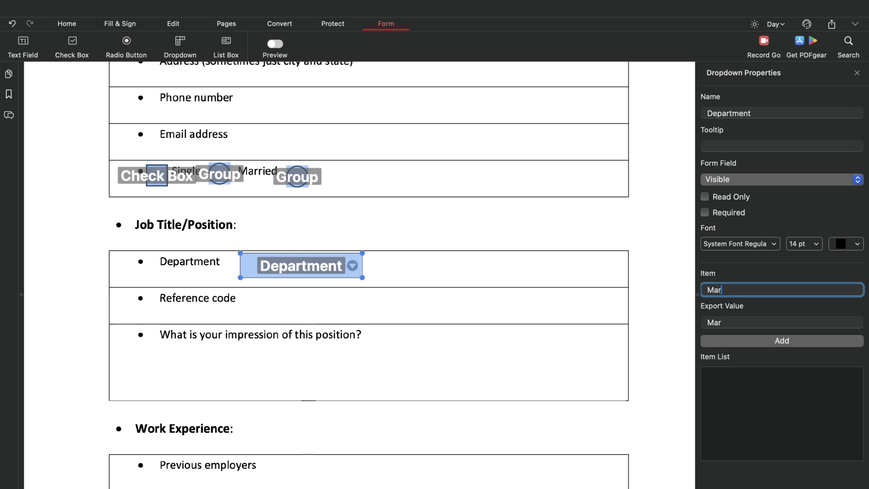
click(789, 343)
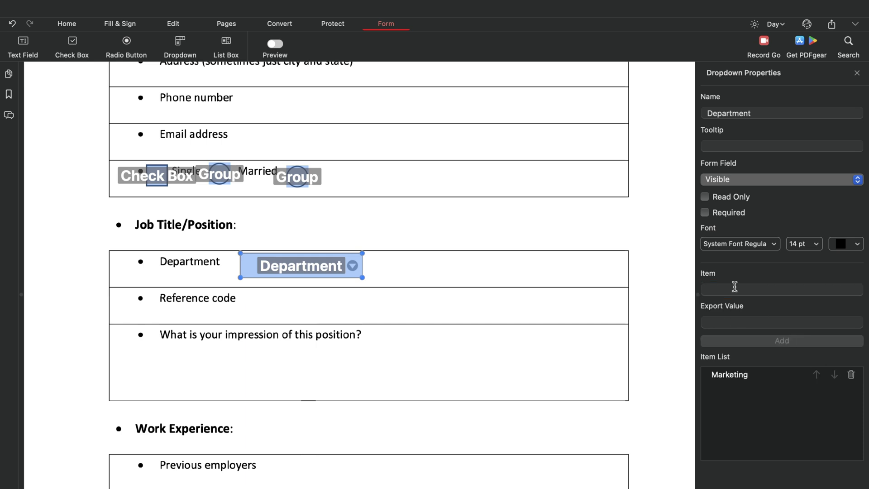
click(733, 288)
text(Sales)
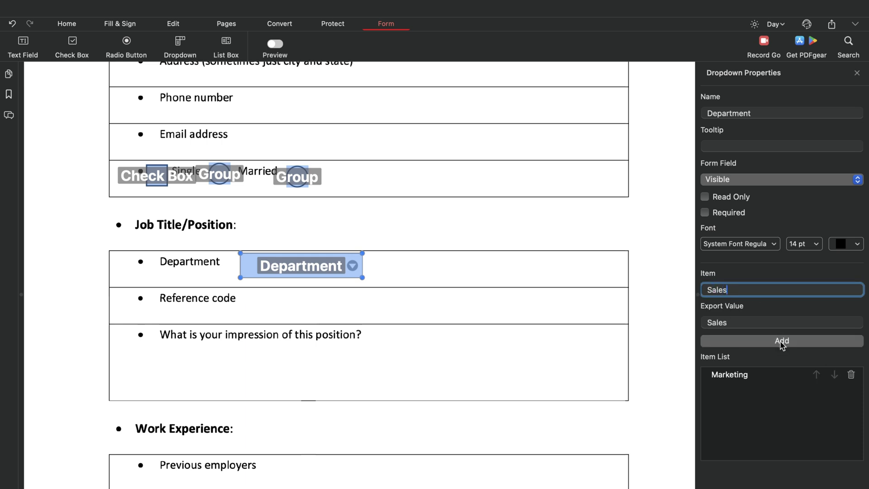
click(782, 341)
click(715, 292)
text(Devel)
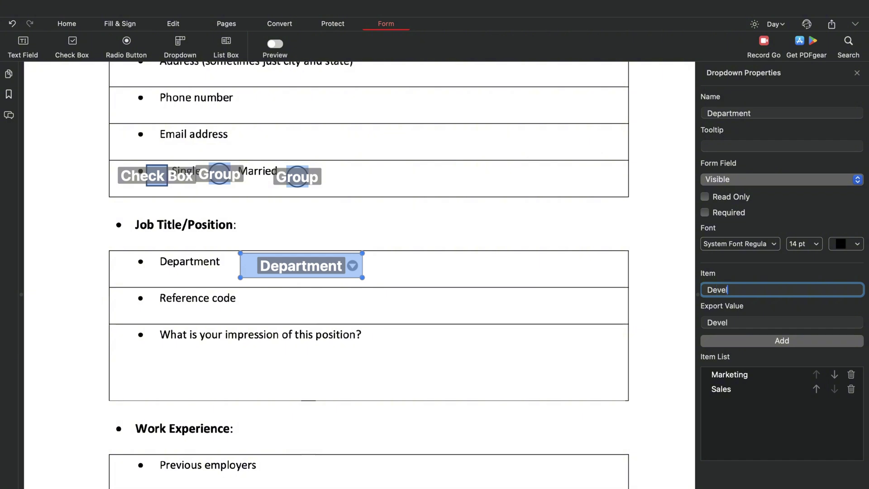
text(opment)
click(810, 342)
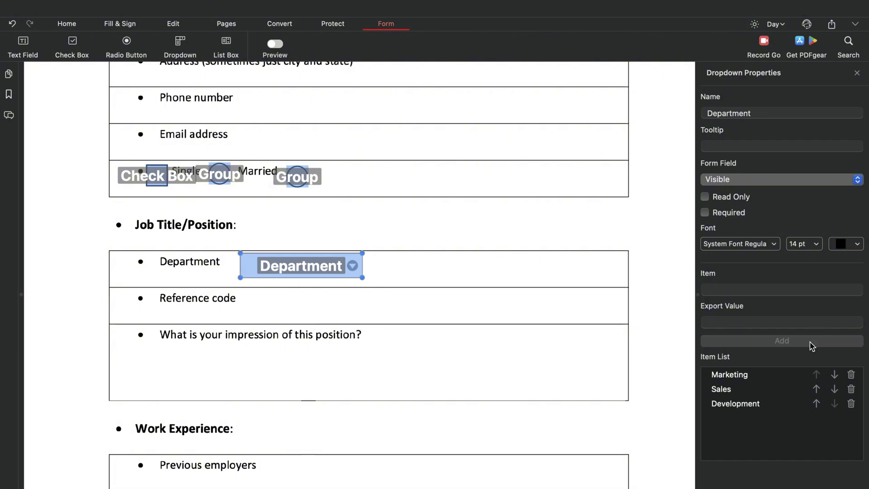
Step: Reorder the options so Development precedes Marketing, and delete Sales
click(815, 389)
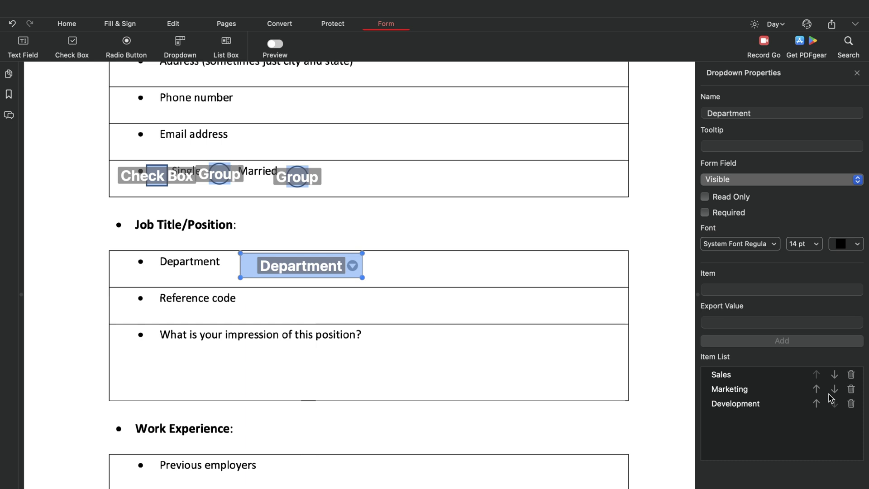
click(834, 390)
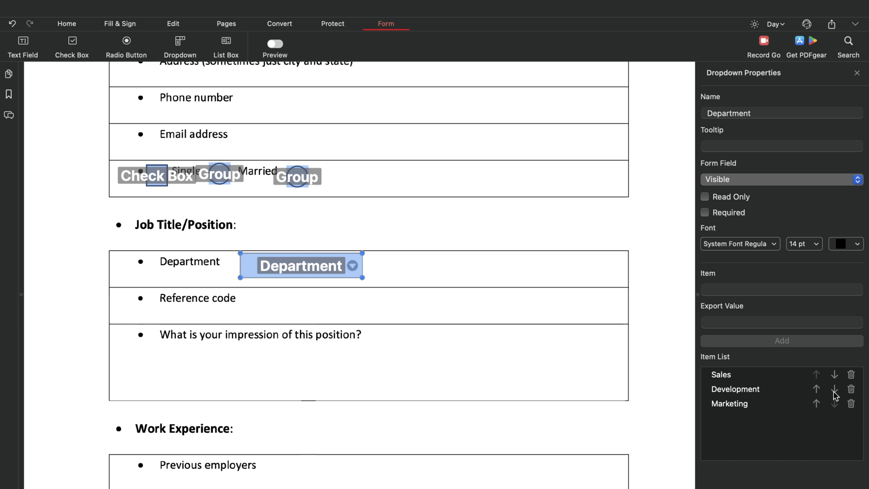
click(851, 376)
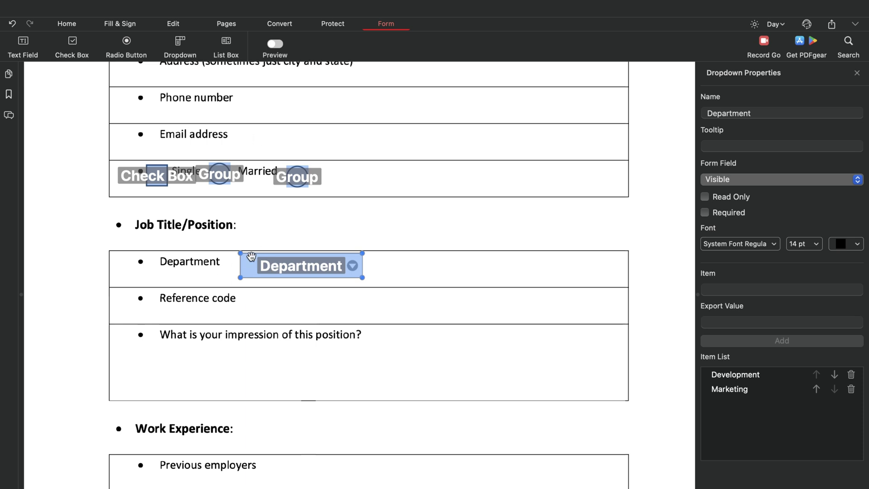
Step: Place a list box beside the impression question and rename it Rate
click(222, 52)
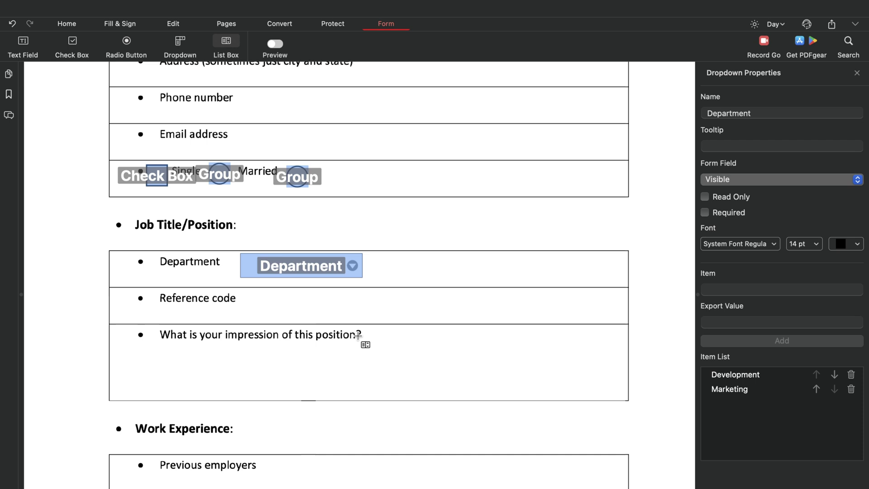
click(373, 329)
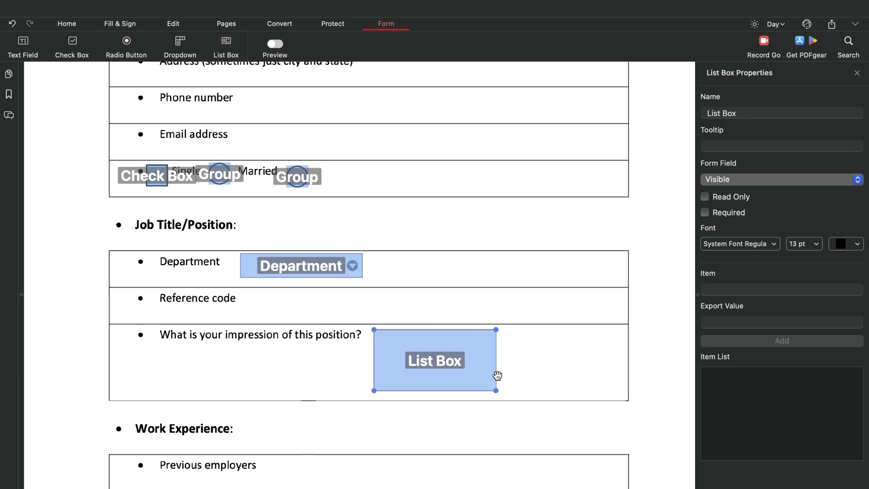
click(754, 114)
key(BackSpace)
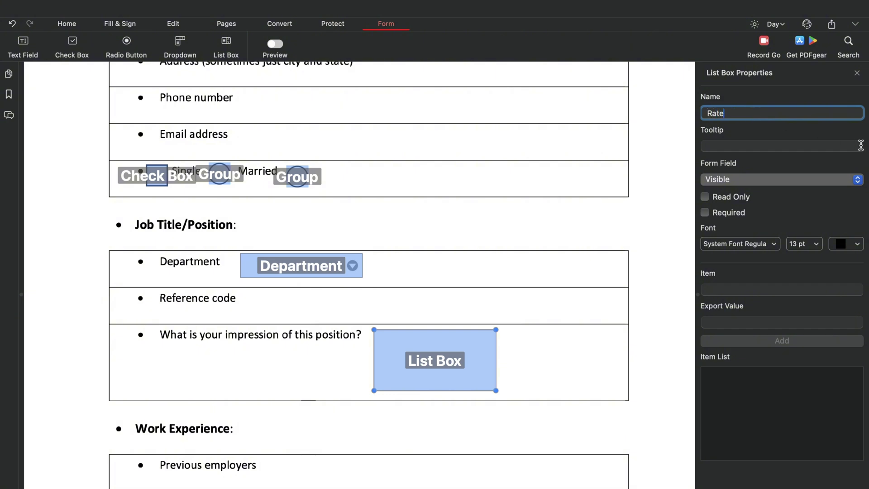
click(729, 292)
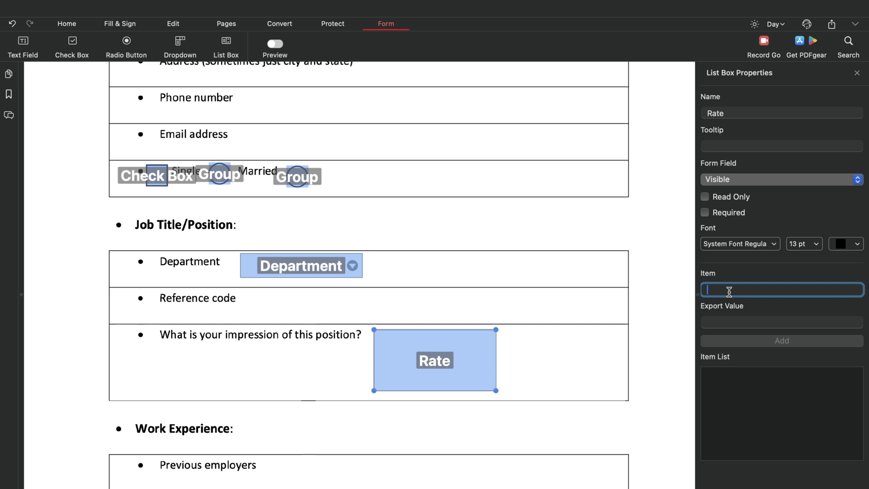
Step: Add Like and Dislike as the Rate list box items
text(Like)
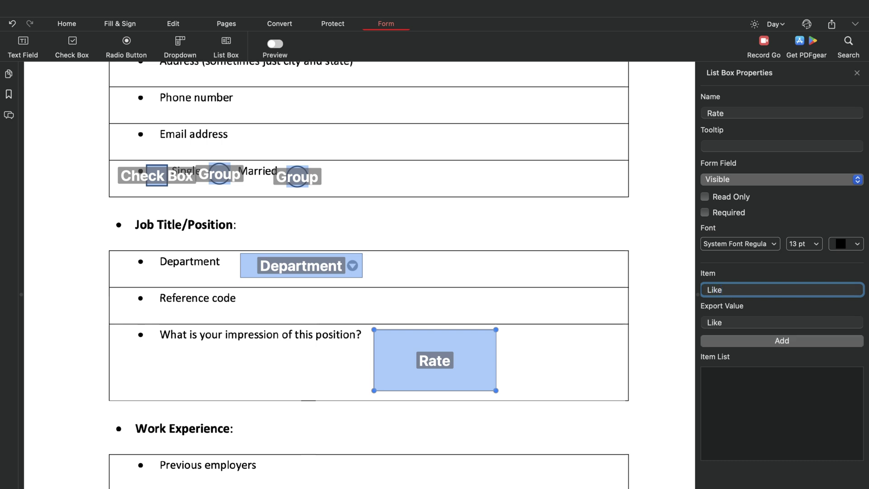
click(762, 344)
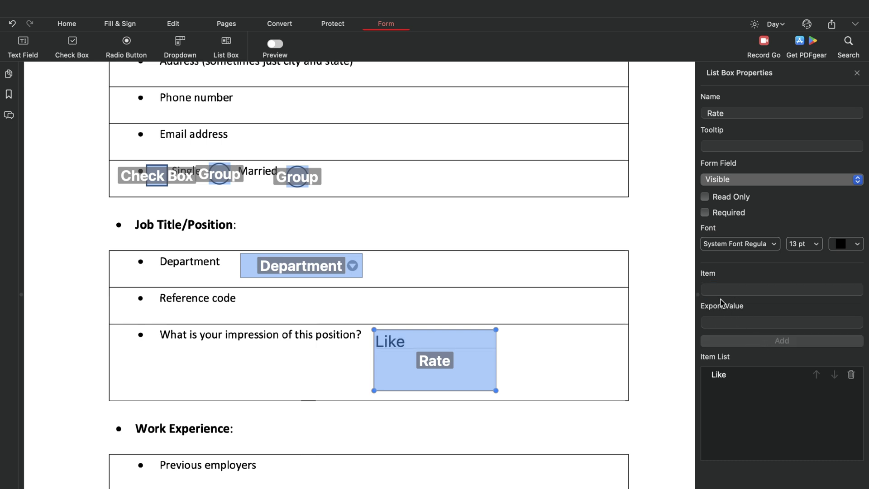
click(715, 288)
text(Disl)
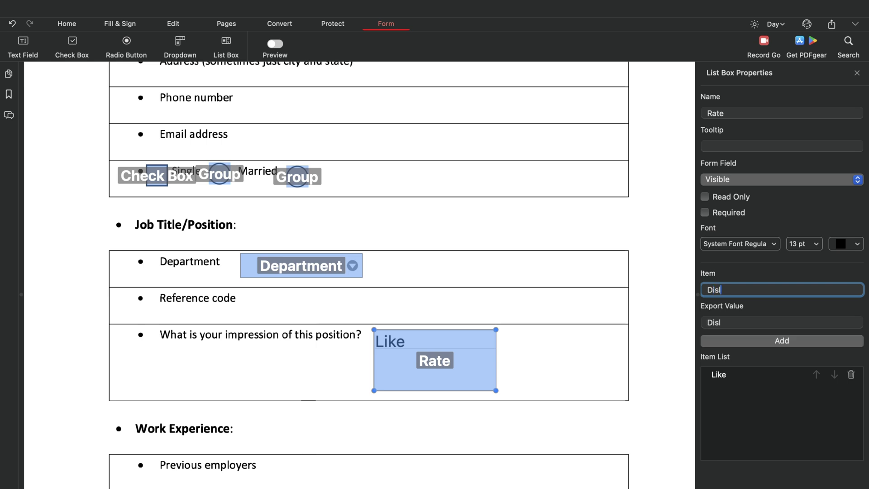
text(ike)
click(808, 343)
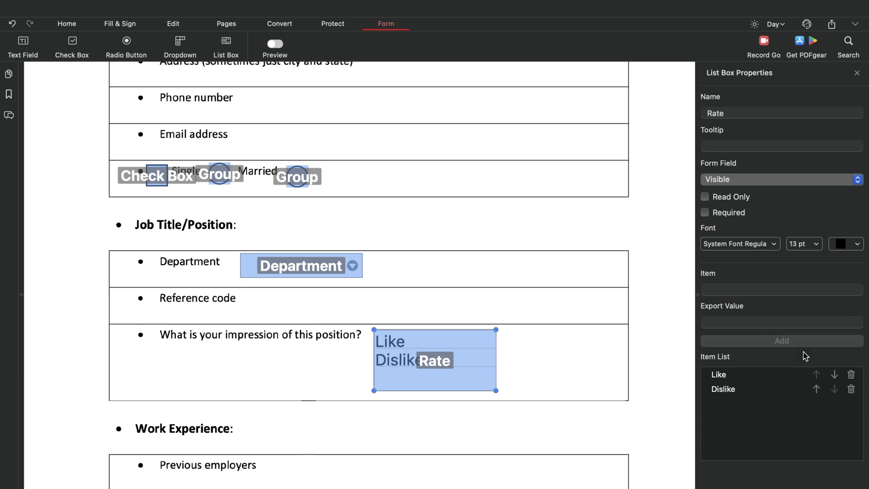
click(581, 362)
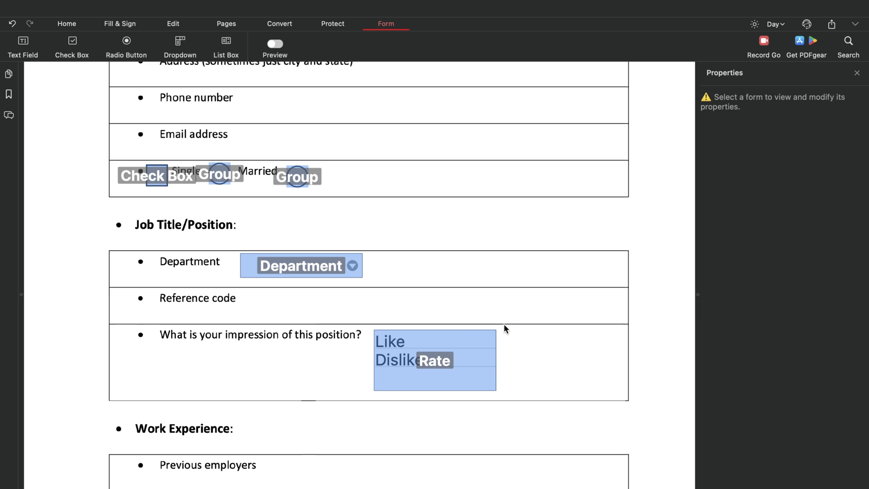
scroll(504, 322, down, 1)
scroll(461, 203, up, 5)
Step: Set the Full Name field's tooltip to 'Input your name here'
click(461, 203)
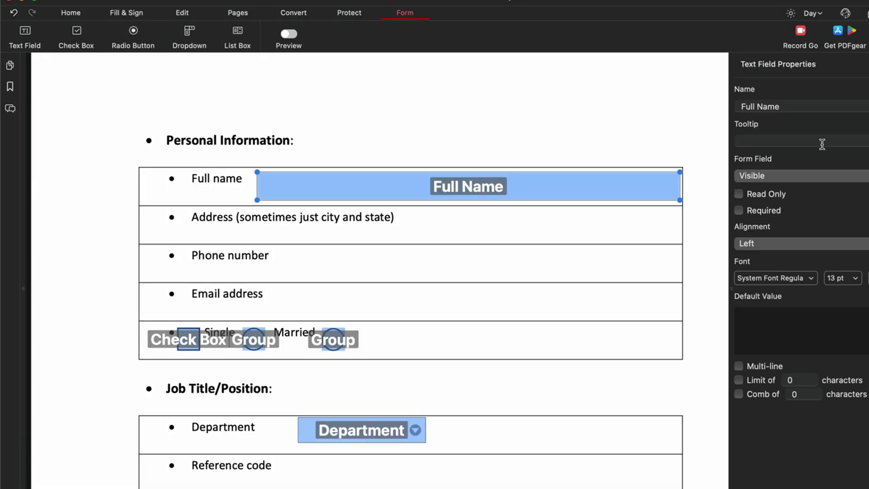
click(809, 137)
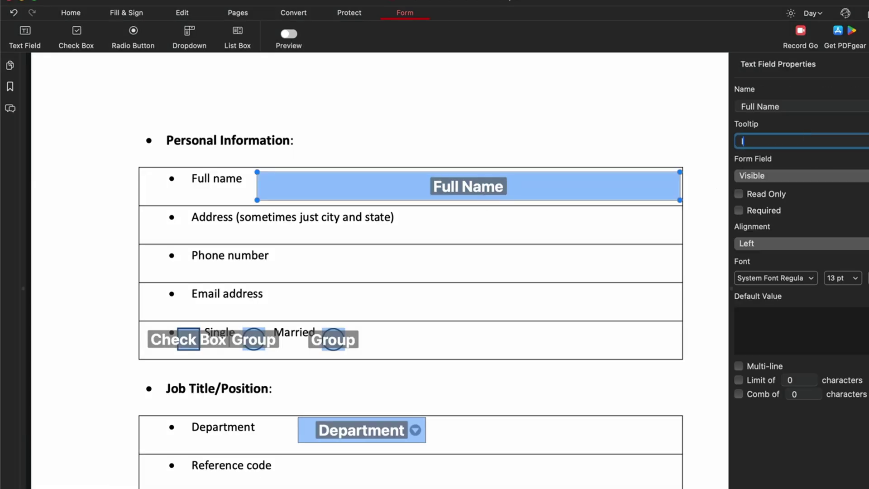
text(your name here)
key(Return)
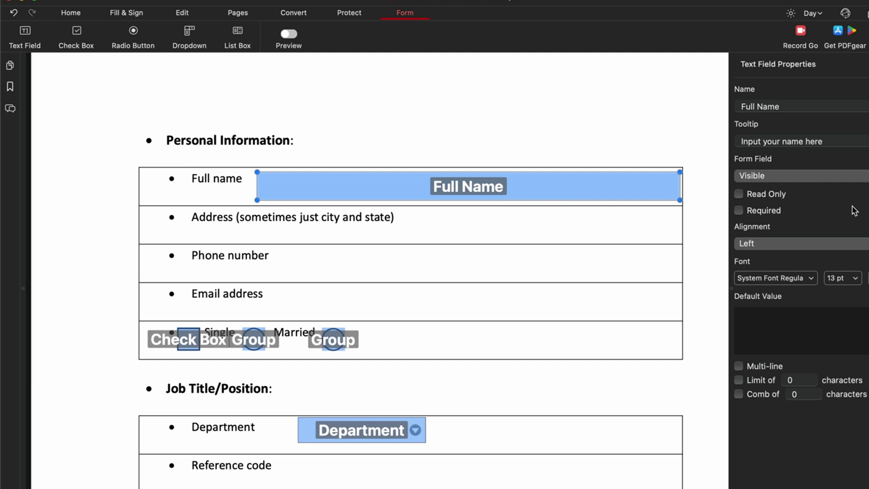
Step: Turn on preview, enter 'PDFgear' as the Full name and tick Single
click(288, 40)
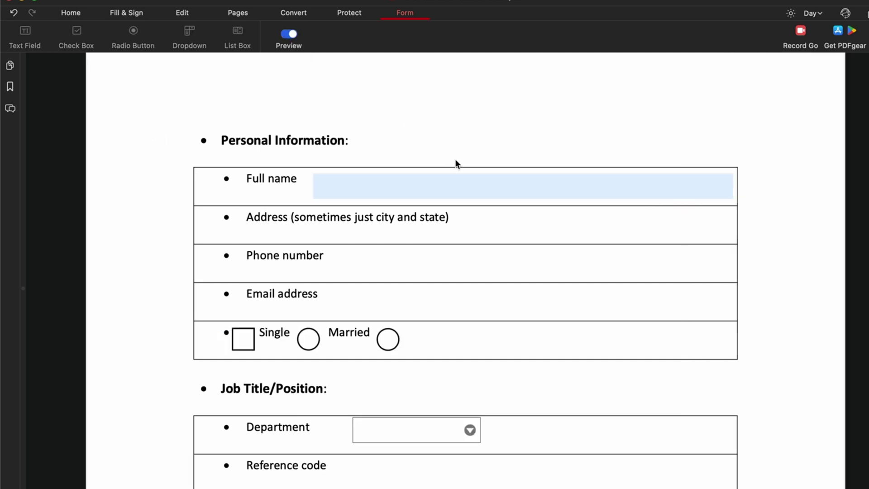
click(469, 182)
text(PD)
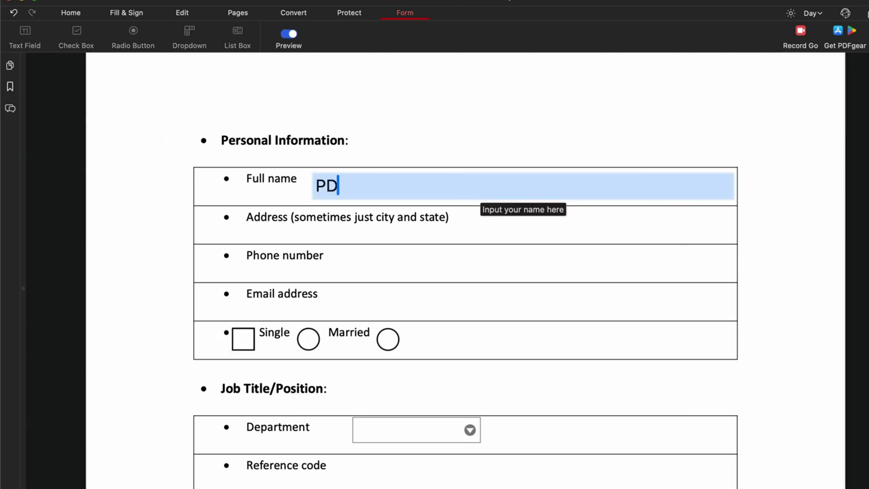
key(BackSpace)
key(BackSpace)
text(PDFgear)
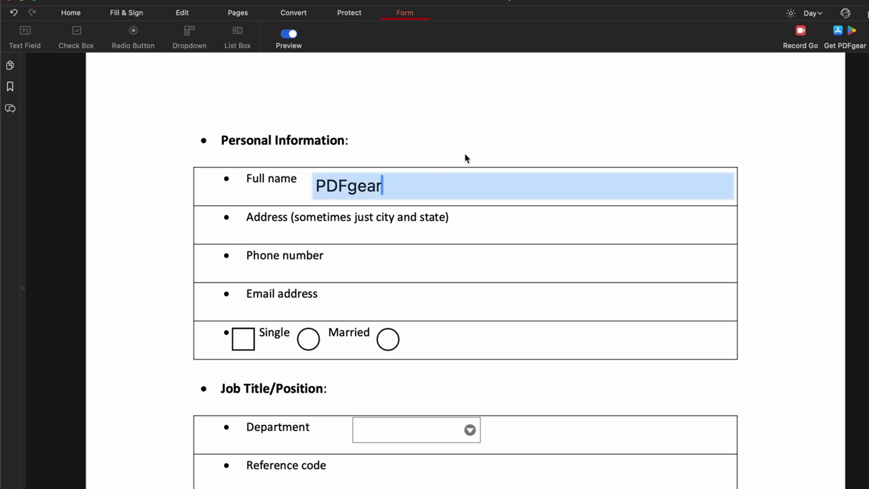
click(244, 345)
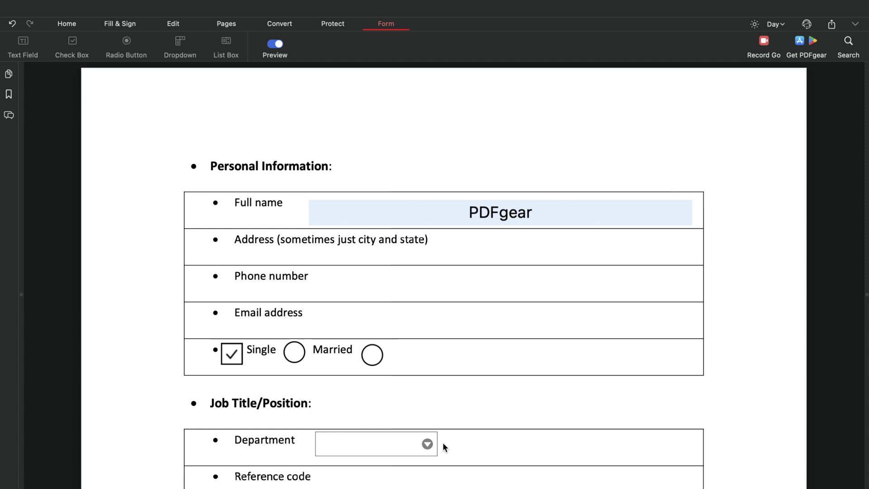
Step: Choose Marketing as Department, Like as the impression, and the radio after Single
click(428, 442)
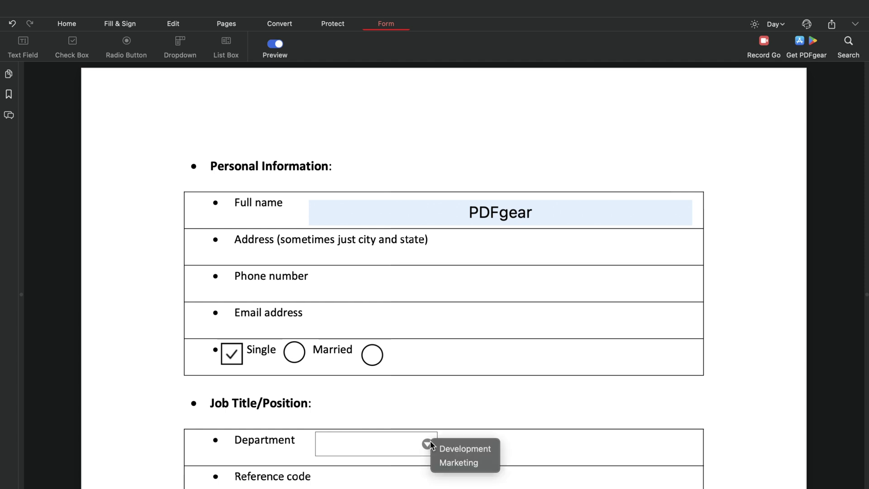
click(460, 458)
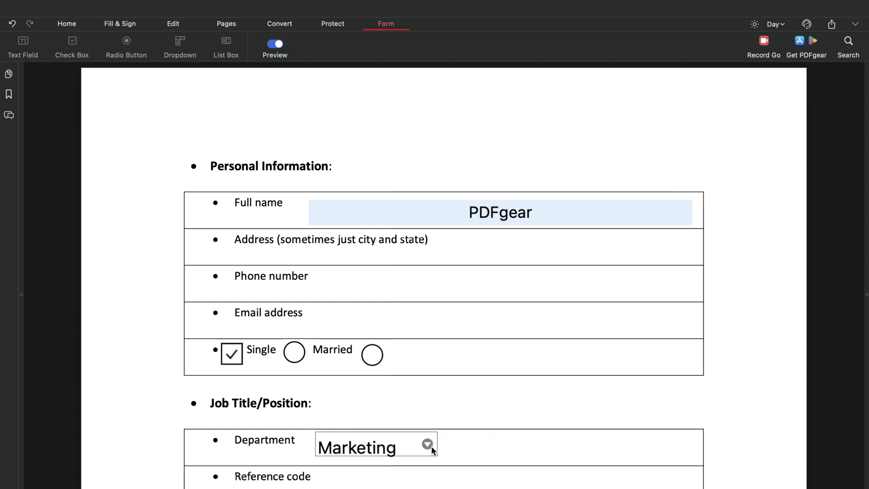
scroll(433, 361, down, 5)
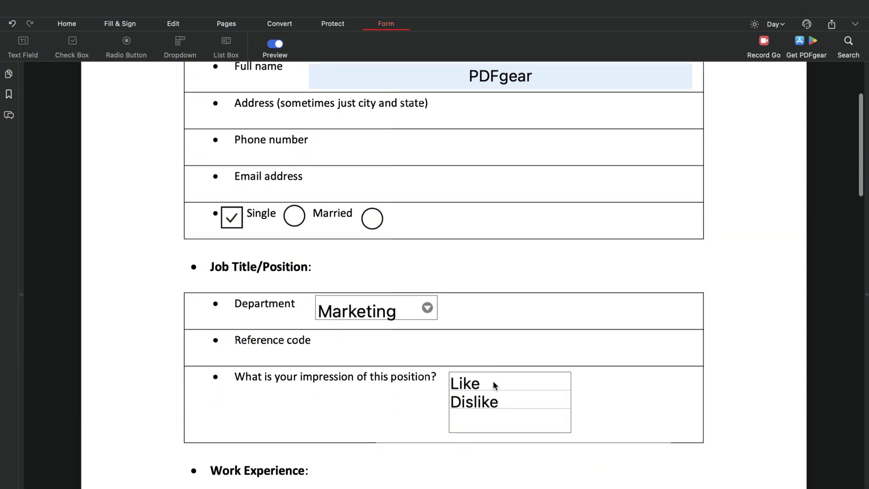
click(493, 383)
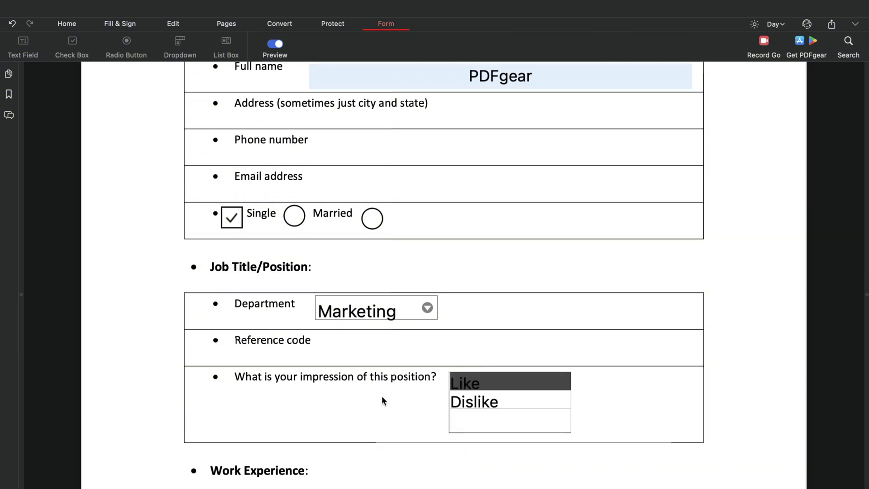
scroll(381, 396, down, 12)
scroll(381, 363, up, 18)
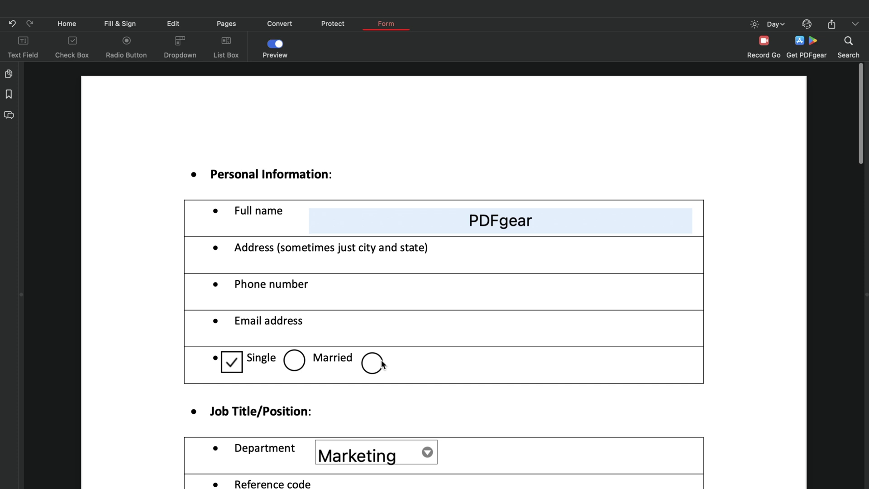
click(371, 355)
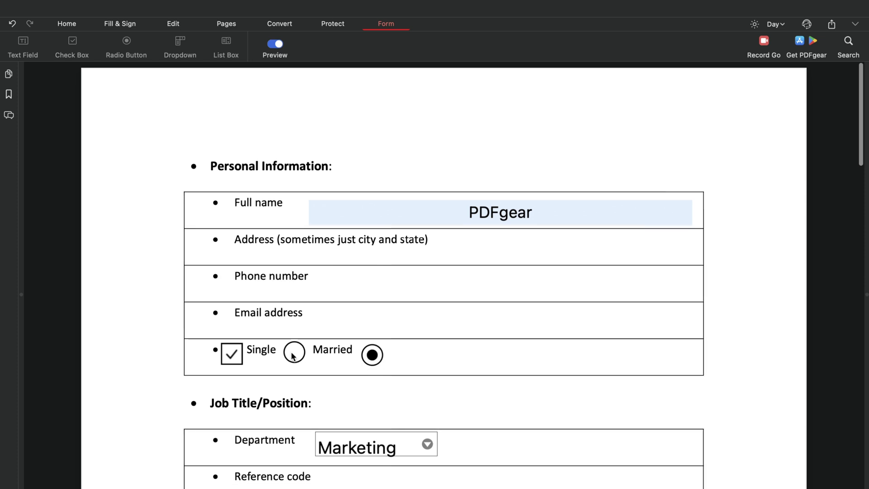
click(293, 353)
scroll(381, 415, down, 3)
scroll(381, 414, up, 3)
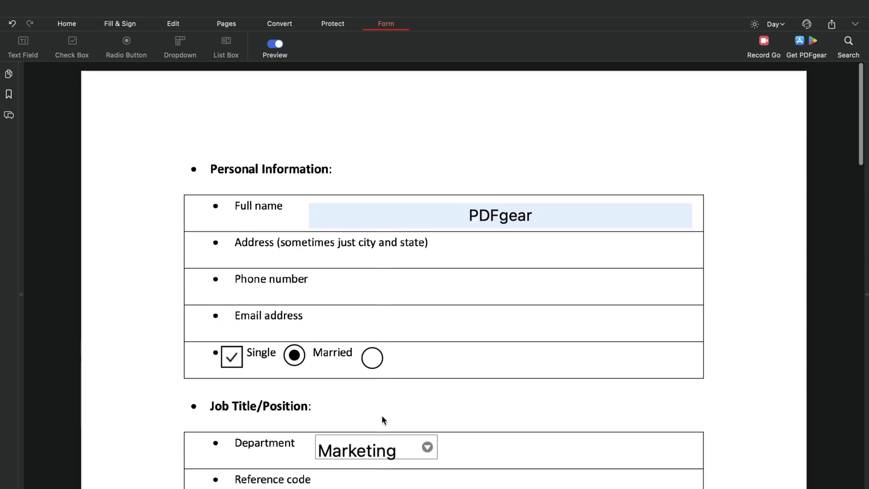